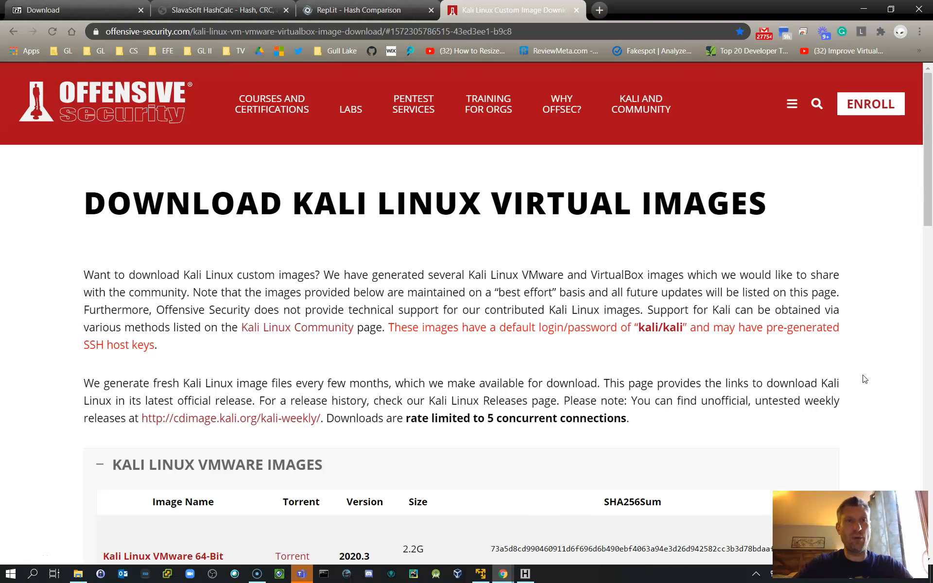
Step: View the 7-Zip 19.00 64-bit Windows download entry and look up 7-Zip among the installed apps
left_click(86, 18)
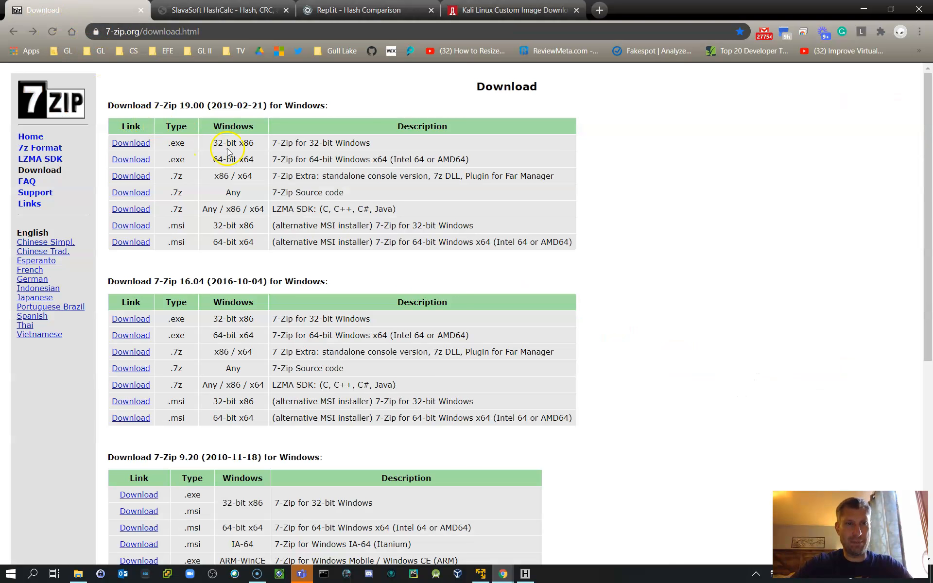
left_click_drag(488, 161, 109, 159)
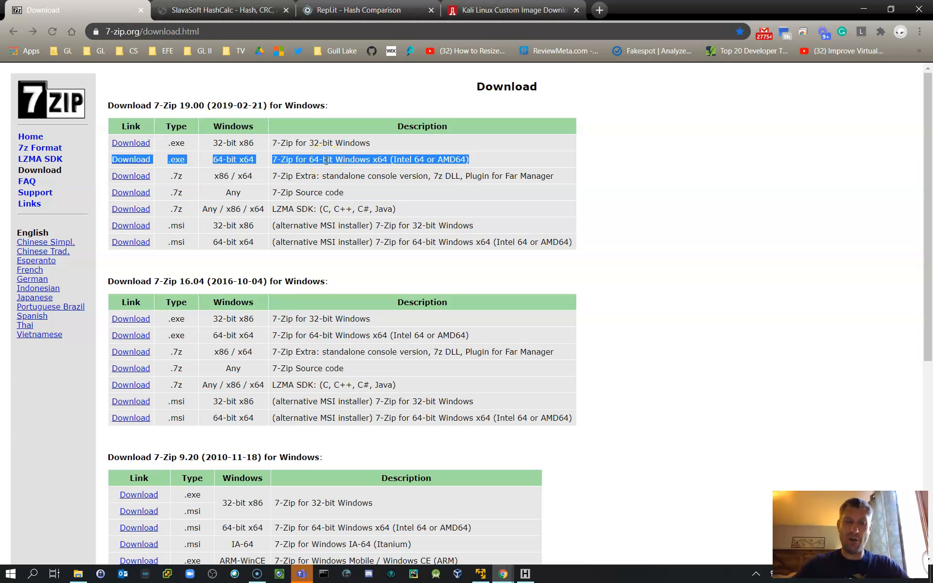
key("super")
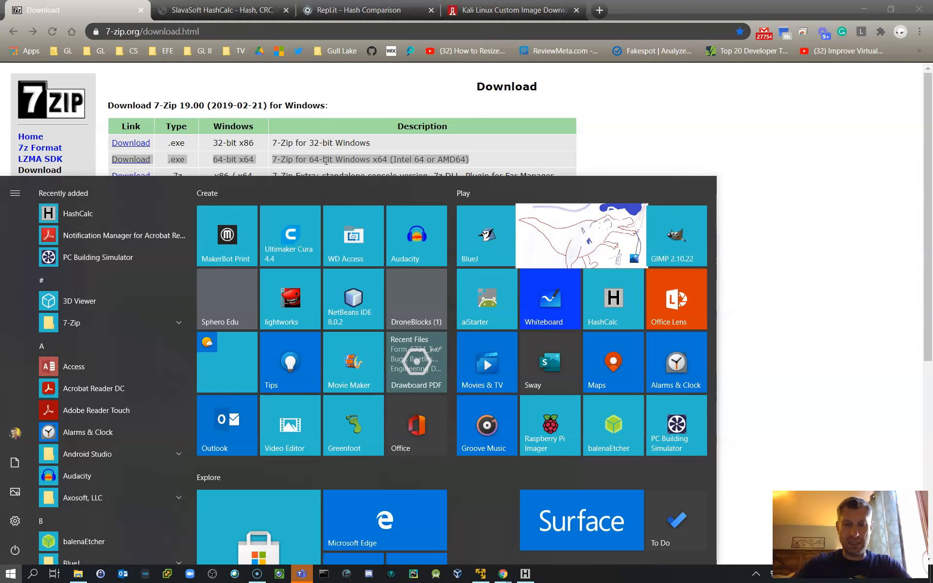
key("super")
type("7")
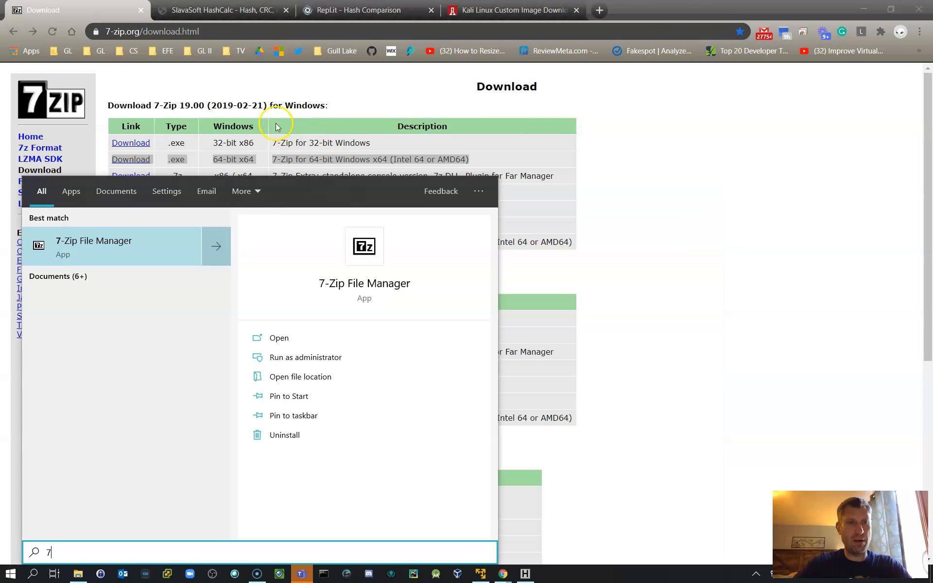
left_click(84, 246)
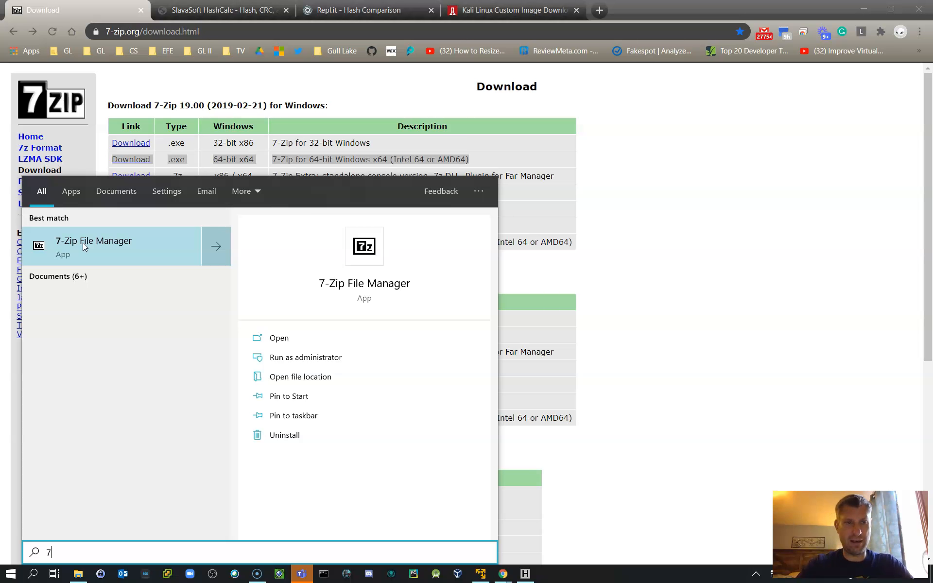
left_click(632, 267)
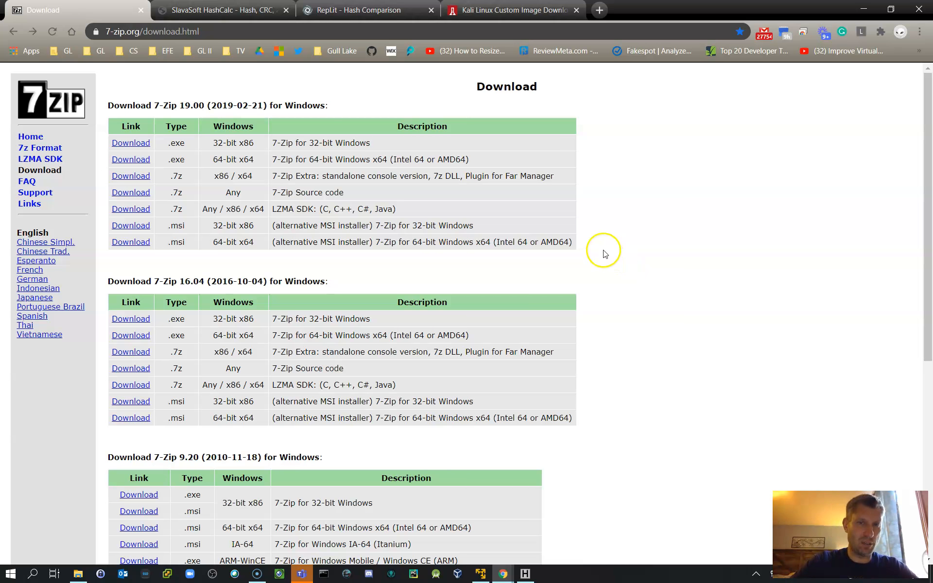
Step: View the SlavaSoft HashCalc page and search the computer's installed apps for "hash"
left_click(209, 13)
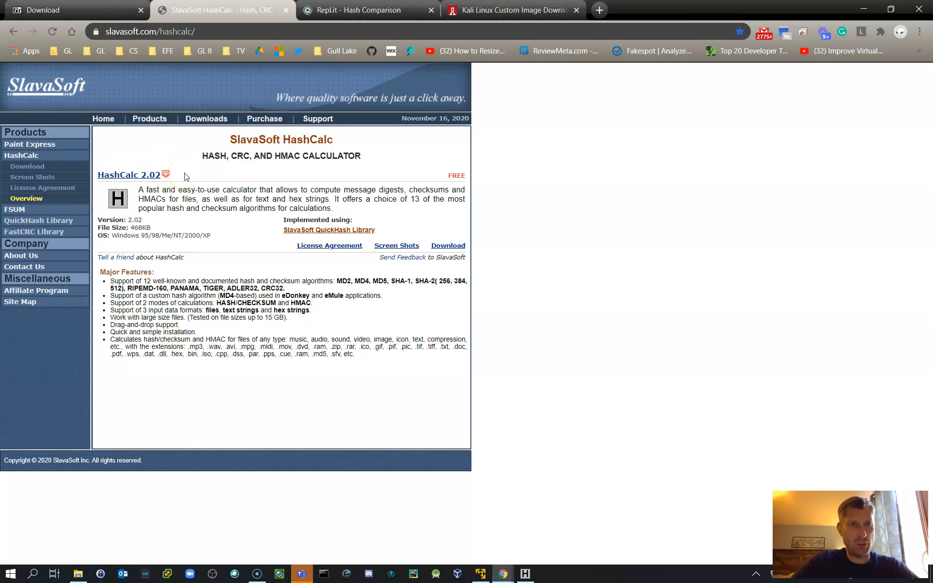
key("super")
type("hash")
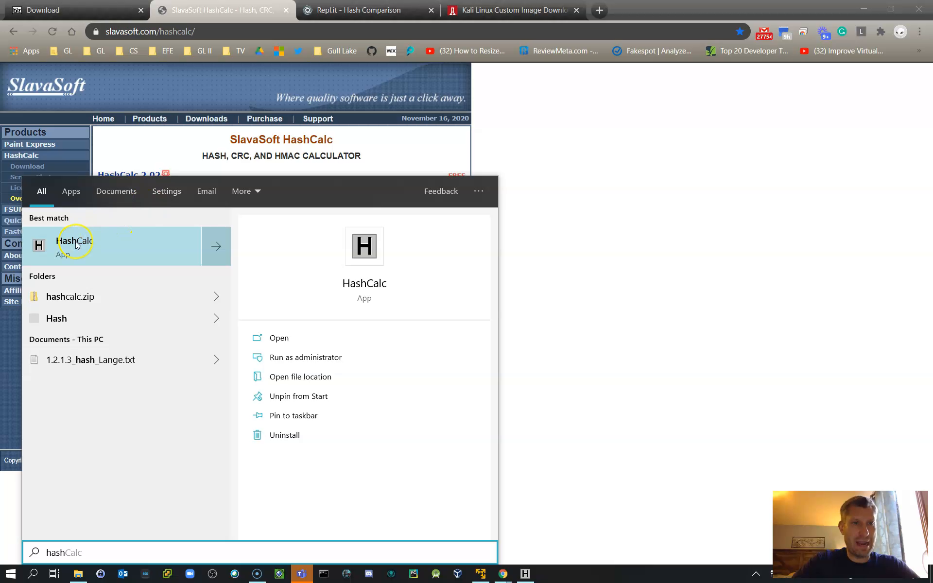
left_click(670, 237)
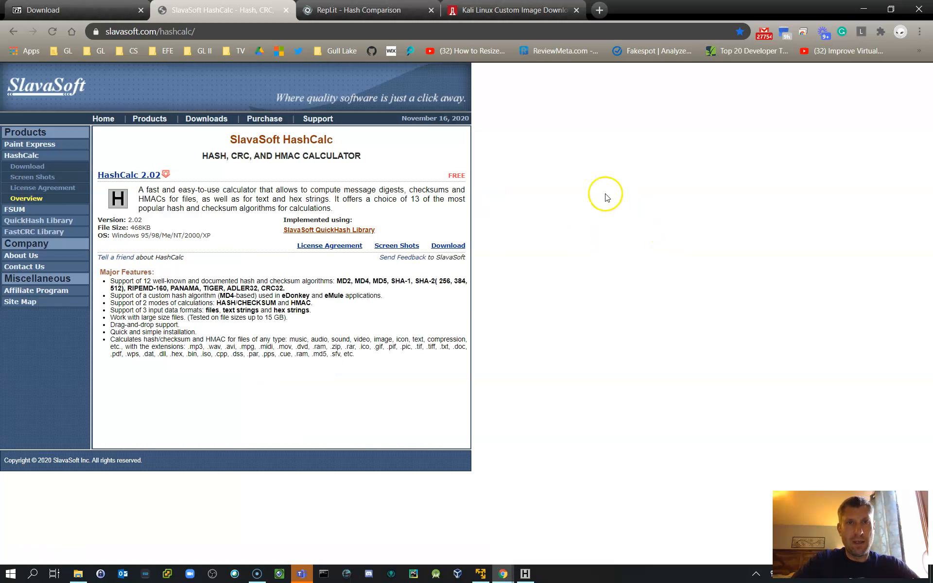
Step: Review the Hash Comparison program's main.py code in a widened editor pane, and restore the wide console
left_click(391, 10)
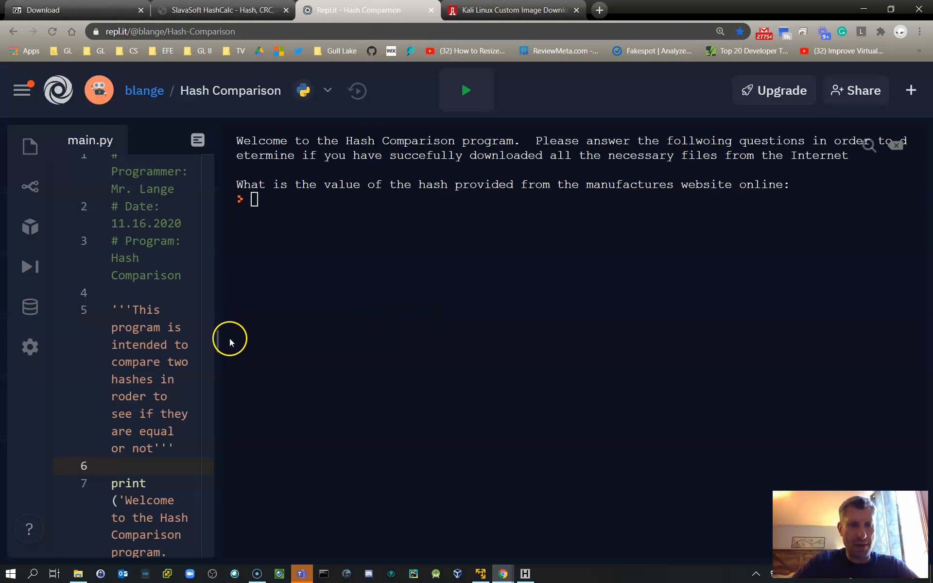
left_click_drag(220, 341, 640, 340)
scroll(396, 340, "down", 5)
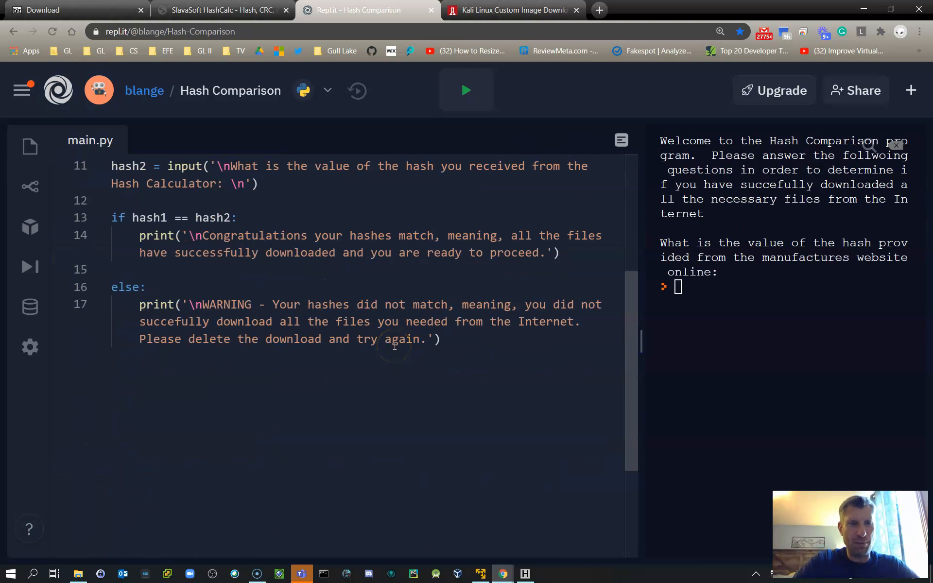
scroll(394, 346, "up", 5)
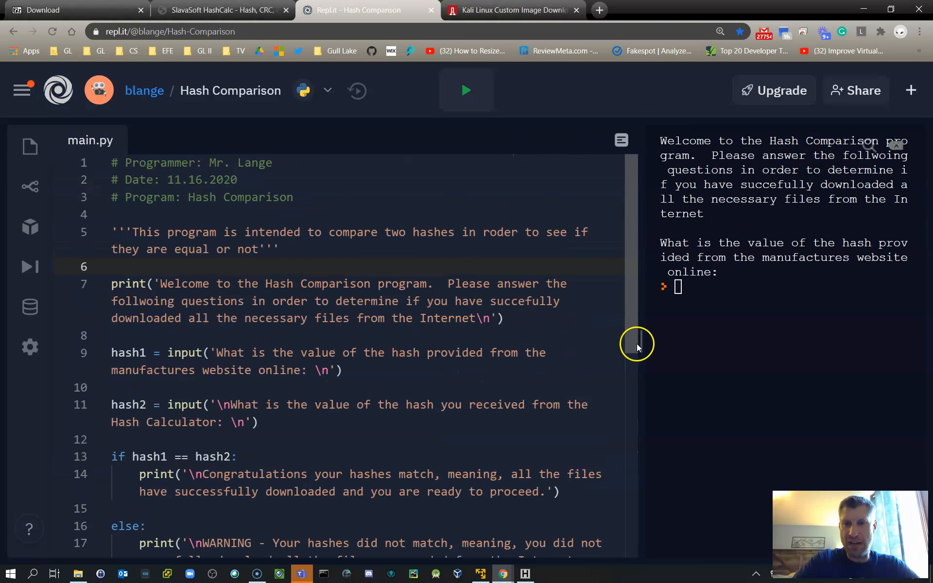
left_click_drag(639, 343, 203, 349)
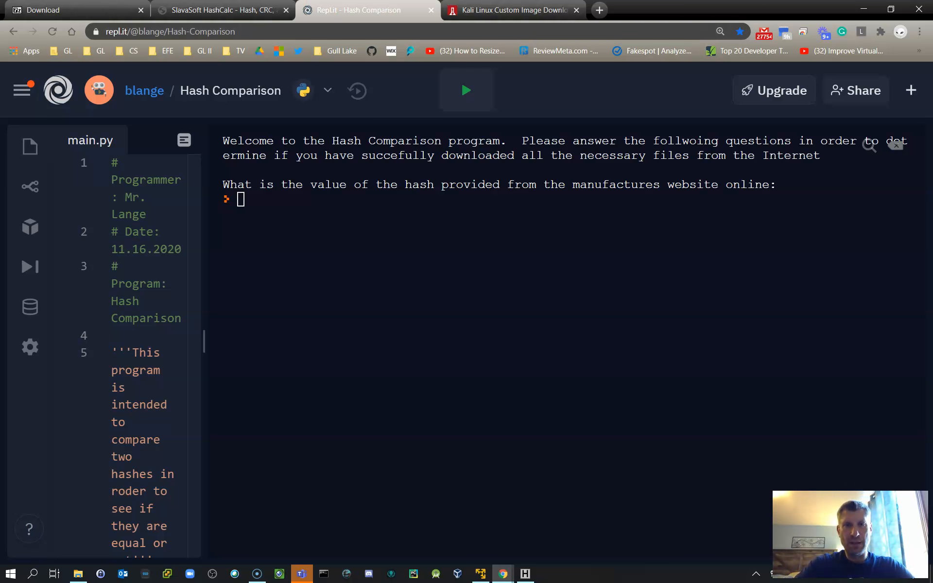
Step: On the Kali Linux virtual images page, highlight the sentence about the images' default login credentials
left_click(478, 6)
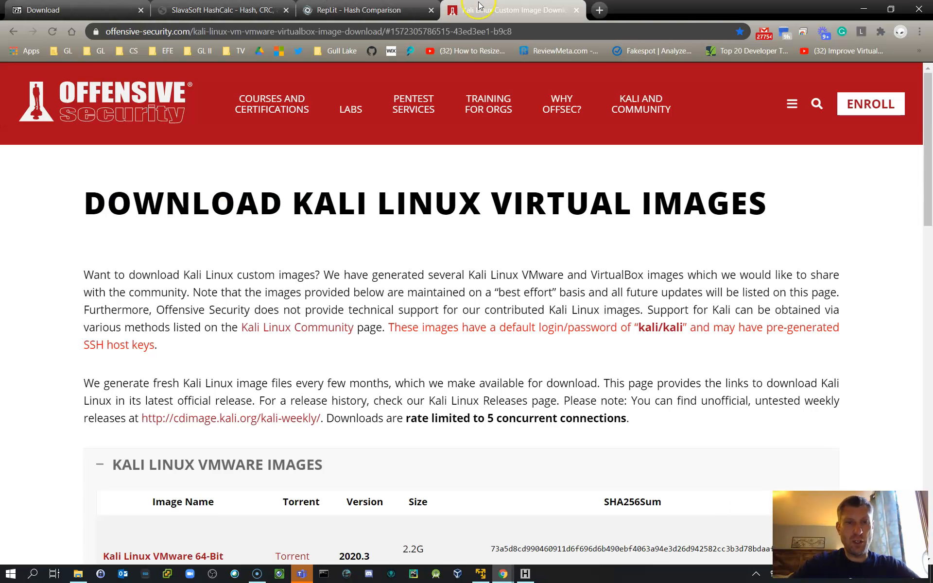
scroll(447, 279, "down", 2)
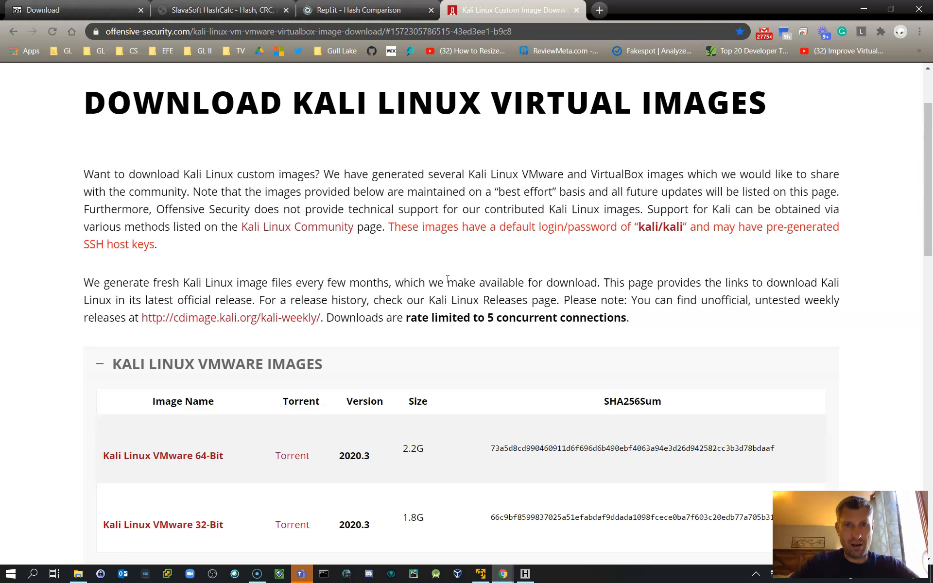
left_click_drag(81, 176, 271, 246)
left_click(380, 258)
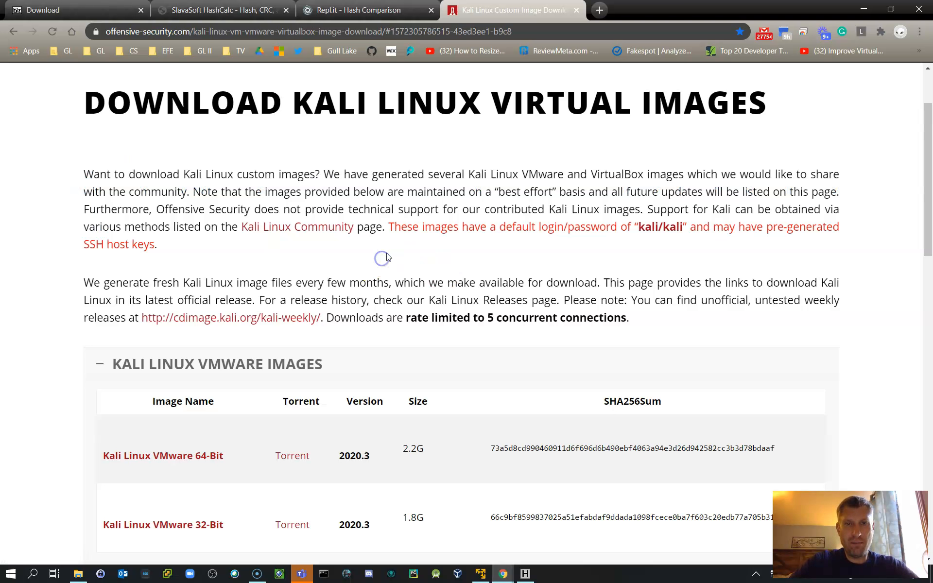
left_click_drag(387, 227, 457, 248)
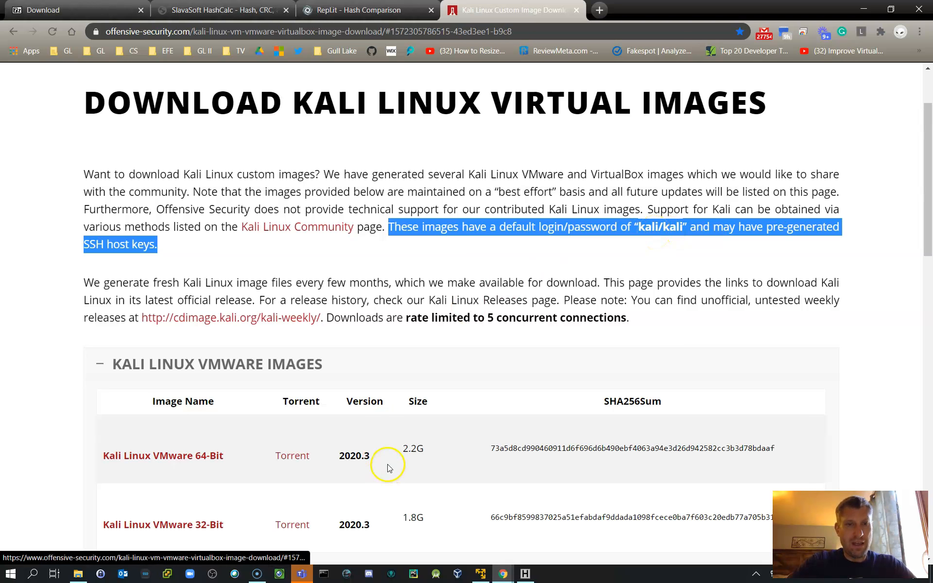
Step: Examine the Kali Linux VirtualBox image list and return to the expanded VMware image list
scroll(388, 464, "down", 2)
scroll(388, 466, "down", 1)
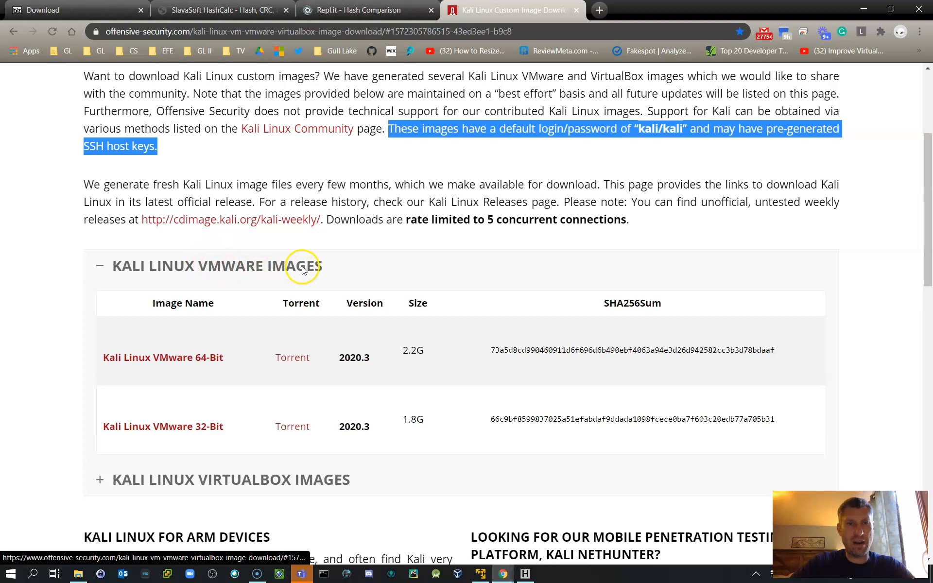
left_click(100, 479)
scroll(169, 447, "down", 3)
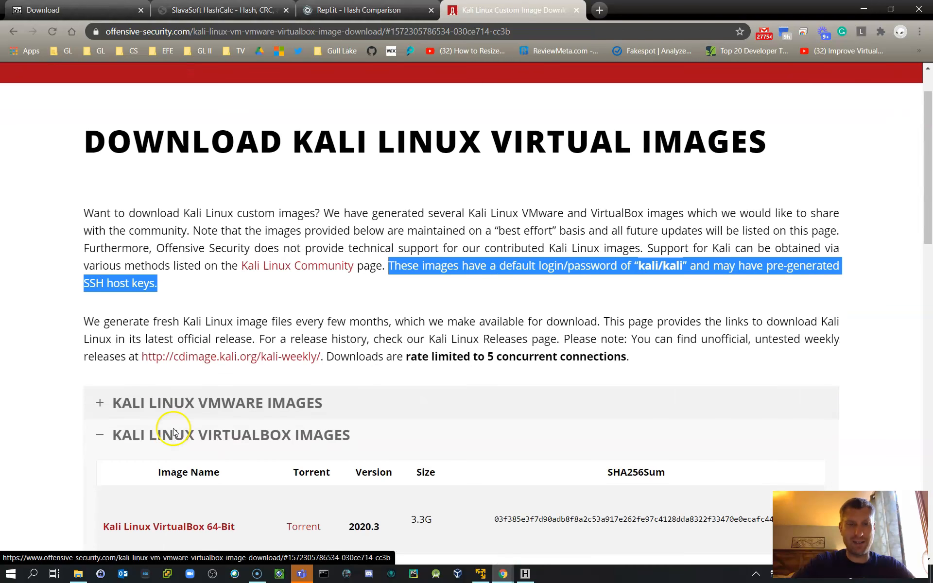
scroll(173, 428, "down", 1)
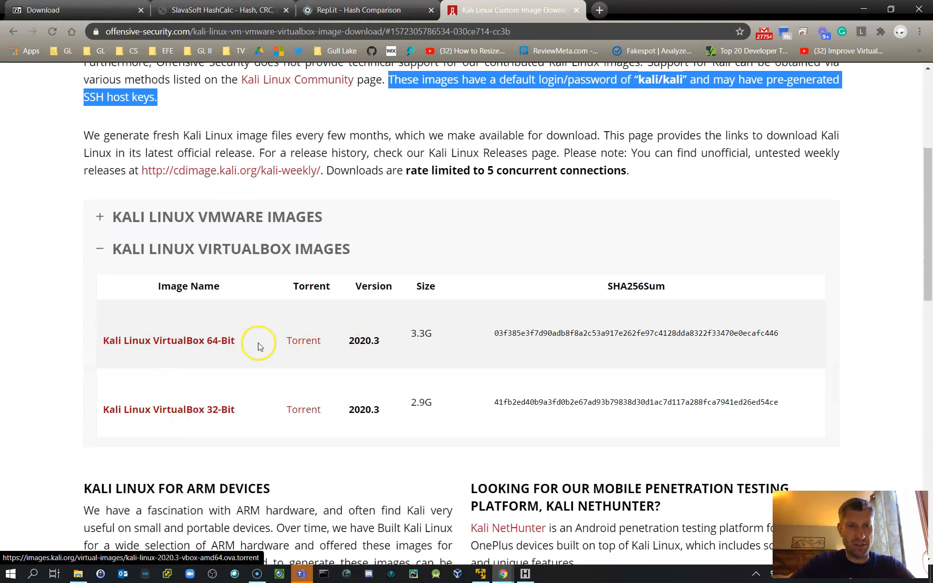
left_click(104, 217)
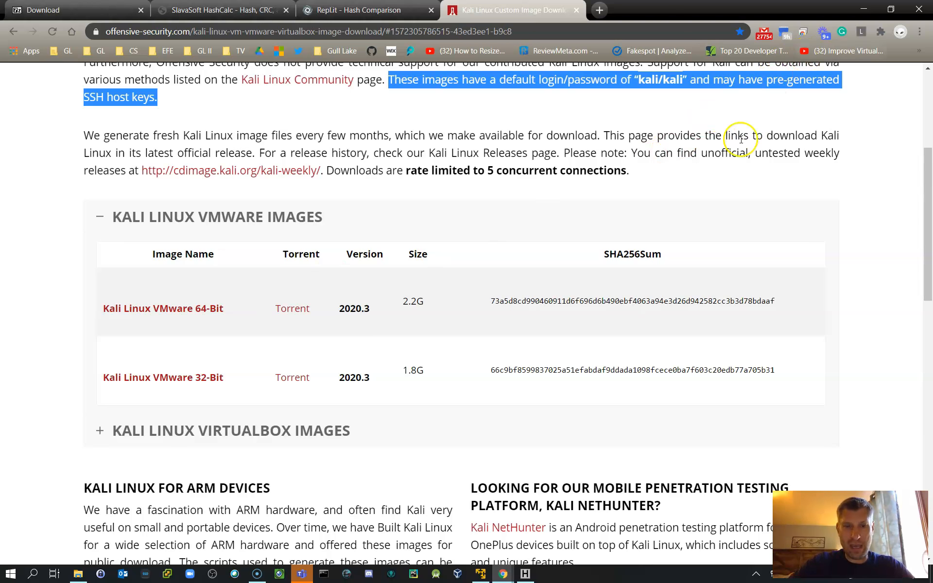
Step: Switch to File Explorer, check the OS and Backup folders inside VMWare's Kali folder, and open its Torrent folder
left_click(78, 574)
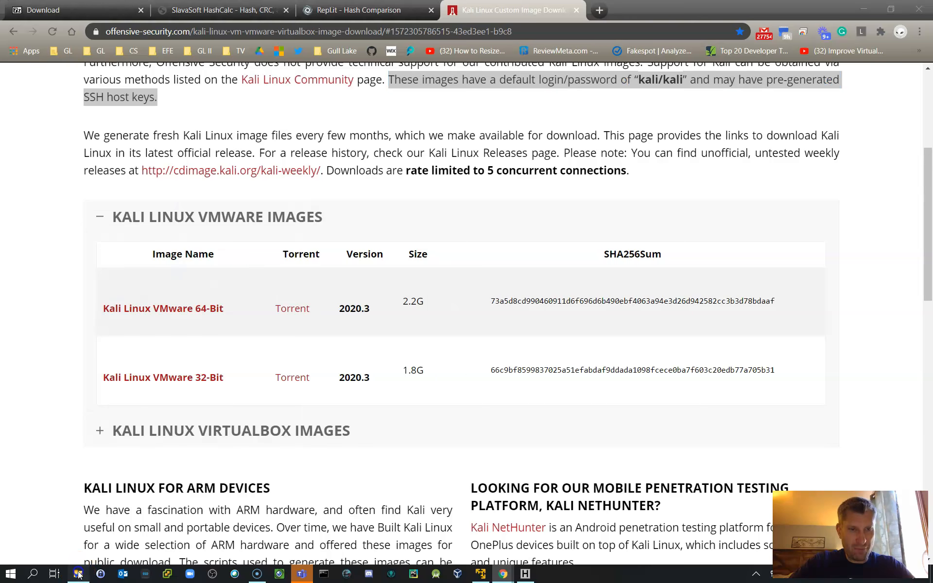
left_click(316, 167)
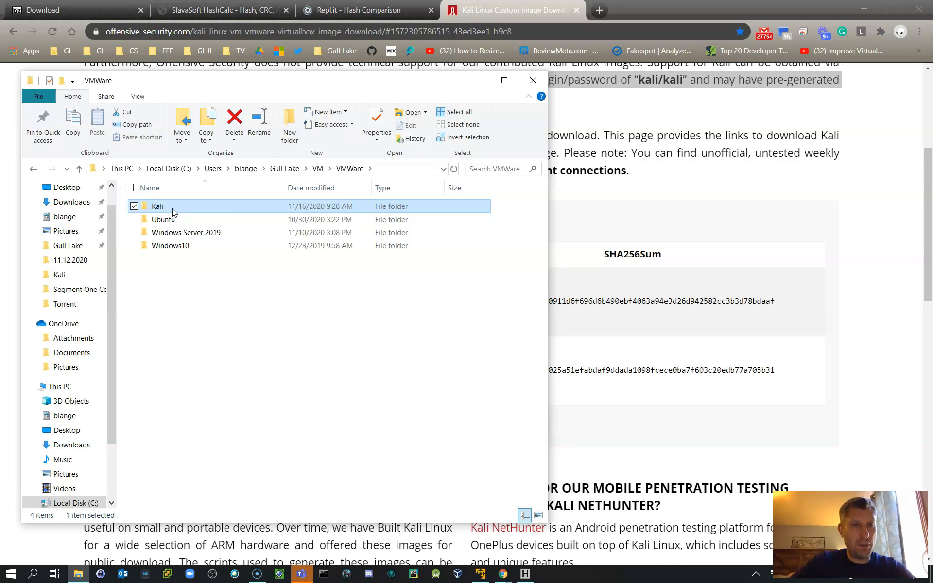
double_click(173, 210)
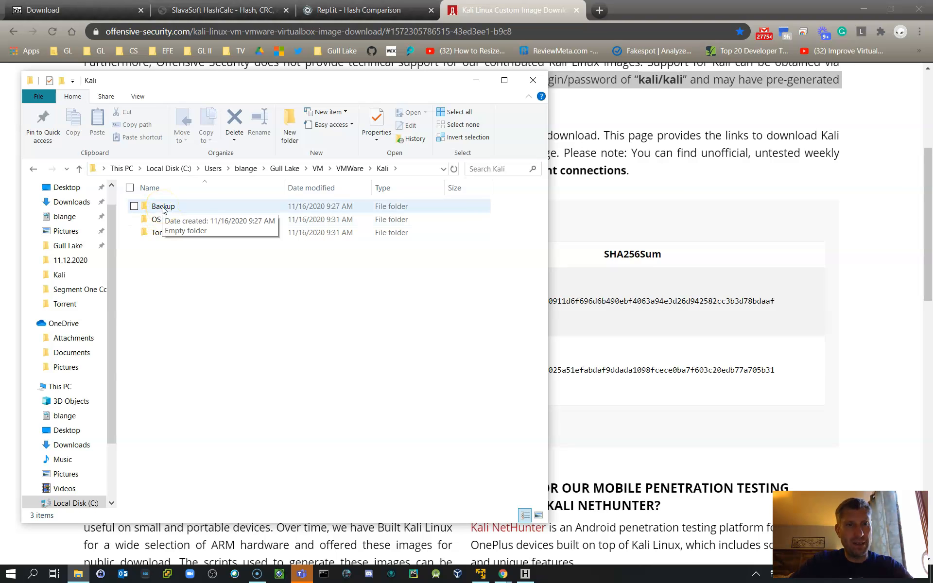
double_click(155, 220)
left_click(379, 171)
double_click(162, 204)
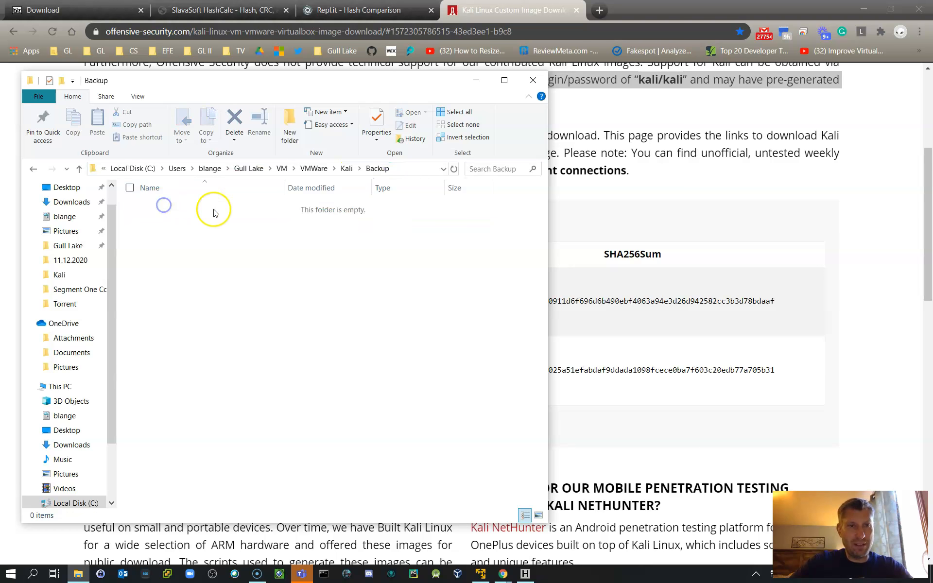
left_click(346, 168)
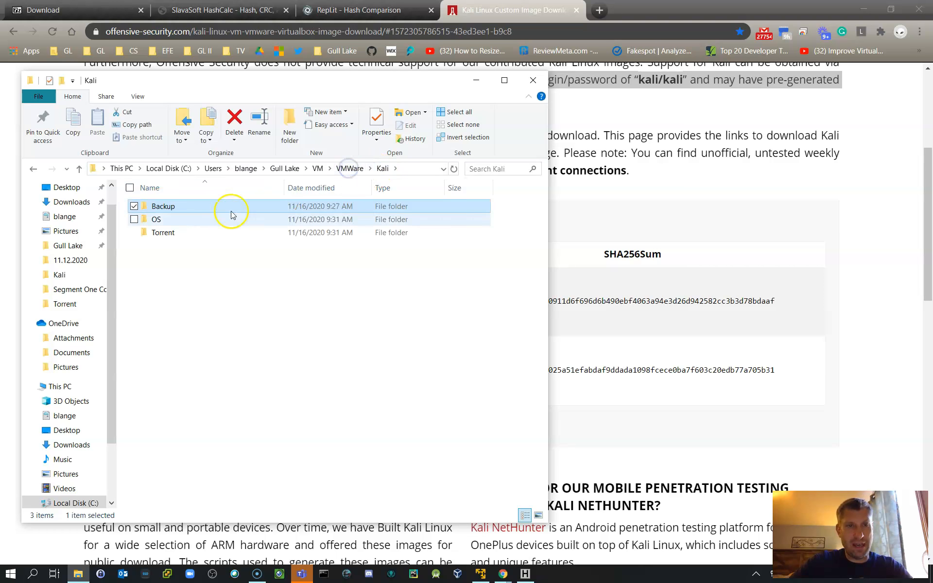
double_click(162, 233)
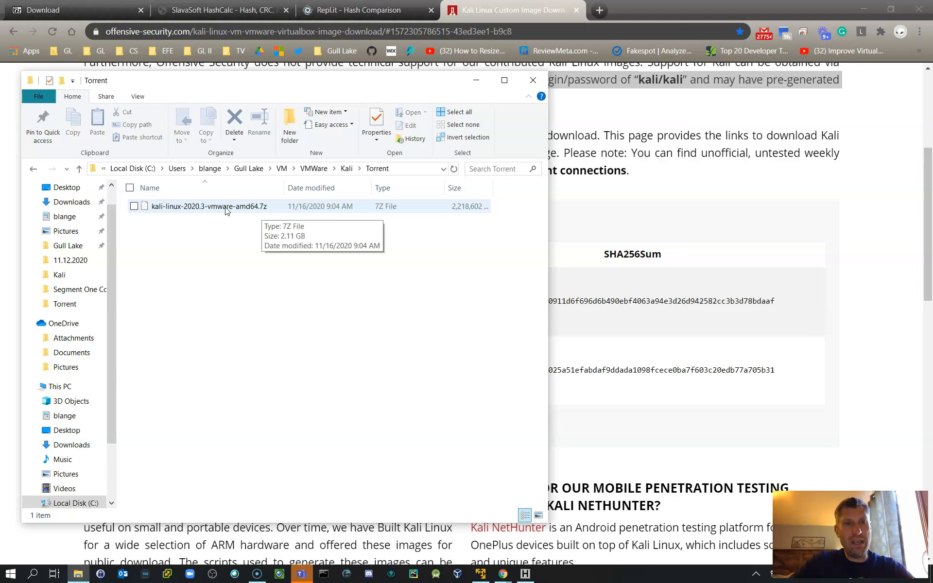
Step: Minimise both browser windows to bring up HashCalc, and clear the file path from its Data field
left_click(602, 331)
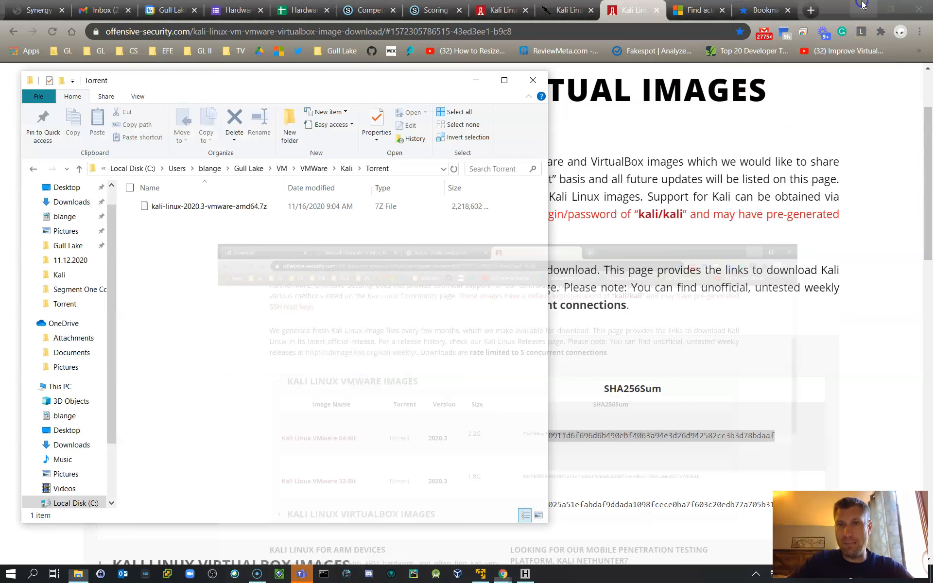
left_click(862, 9)
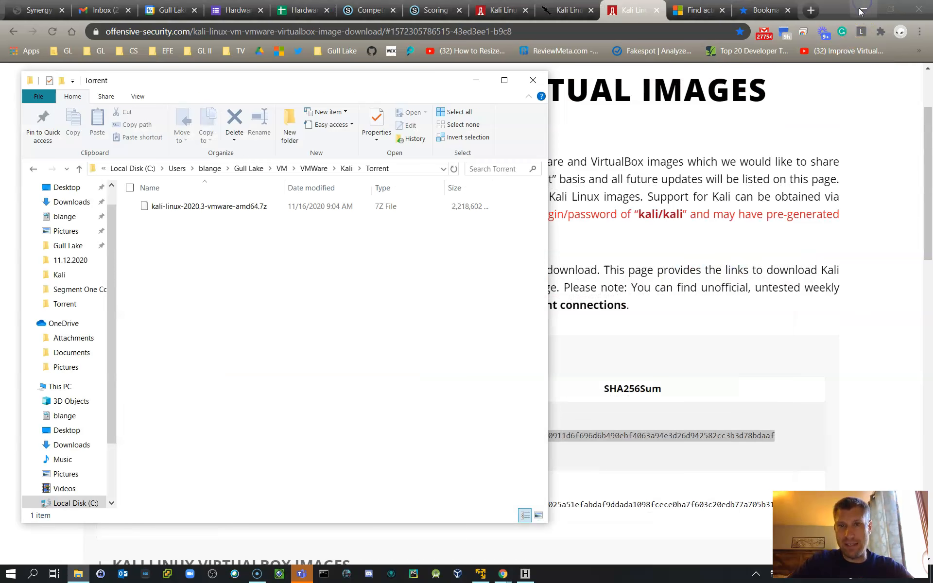
left_click(860, 10)
left_click_drag(644, 137, 718, 219)
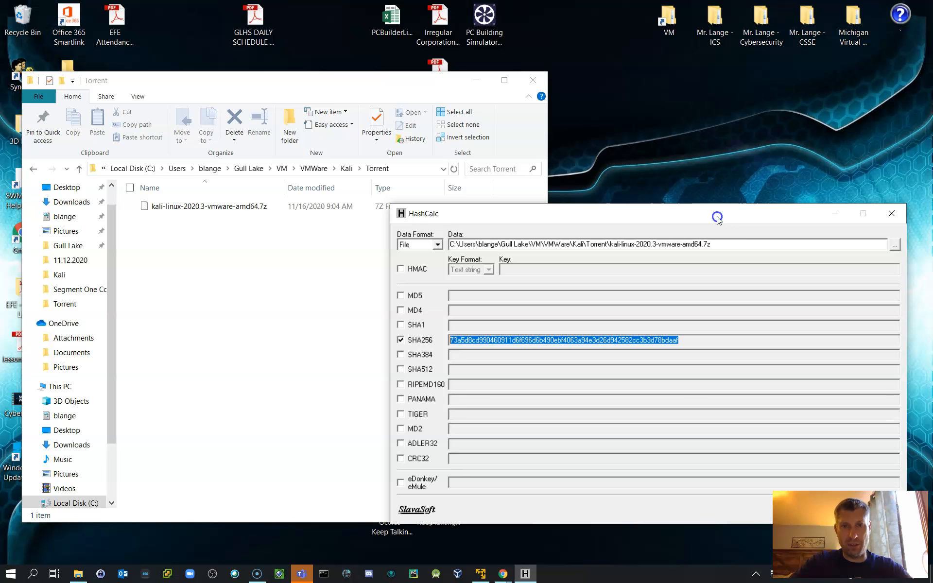
left_click_drag(748, 244, 396, 239)
key("BackSpace")
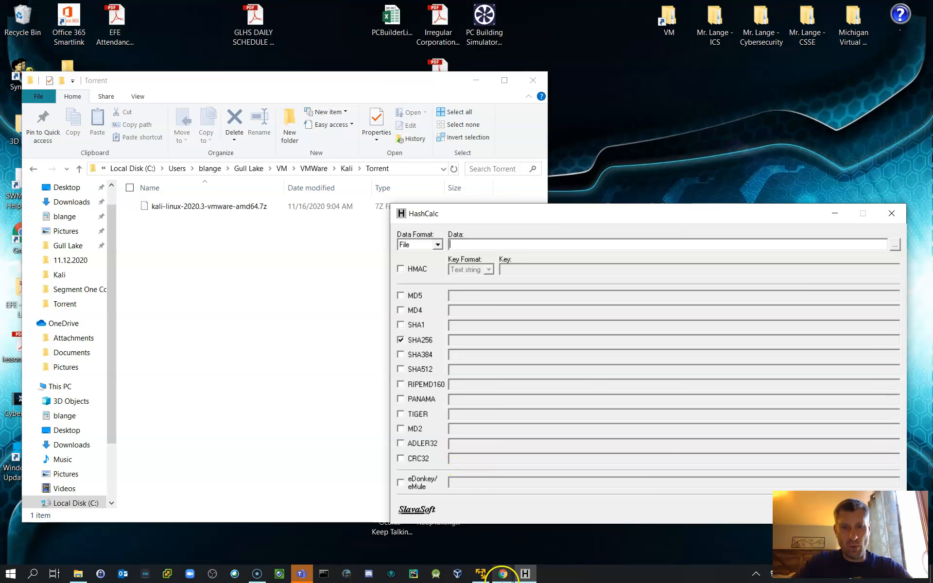
Step: Highlight the SHA256Sum heading on the Kali download page and move the HashCalc window clear of the Torrent folder window
mouse_move(505, 570)
left_click(569, 546)
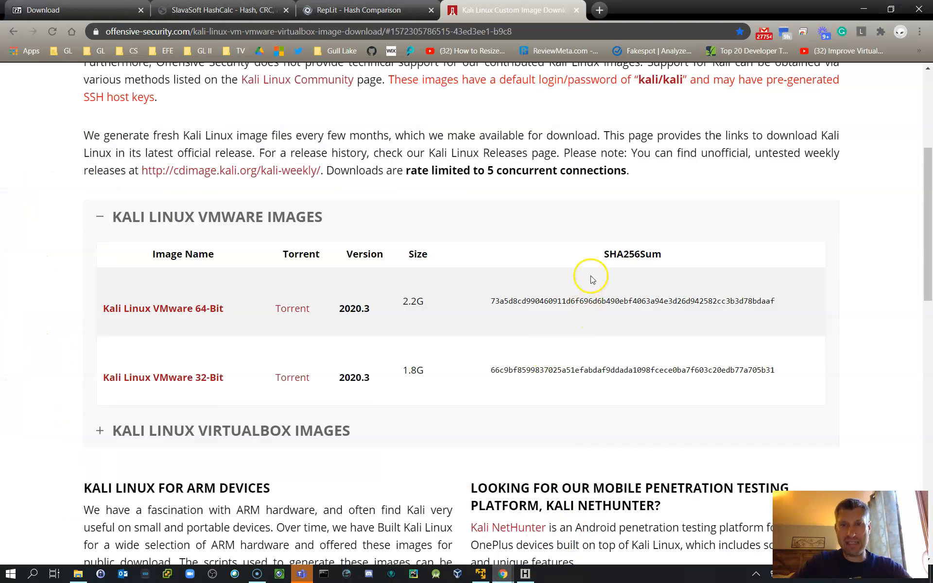
left_click_drag(604, 254, 657, 253)
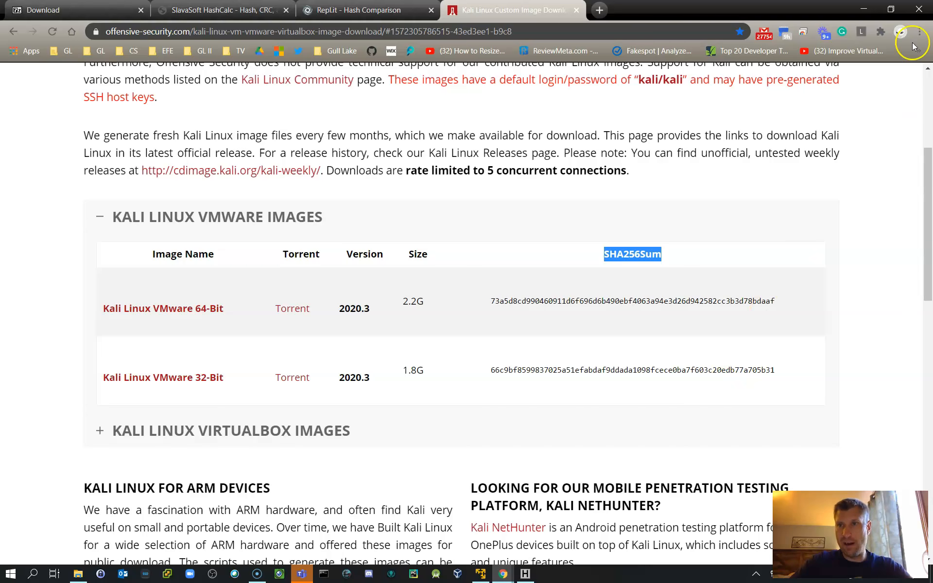
left_click(863, 10)
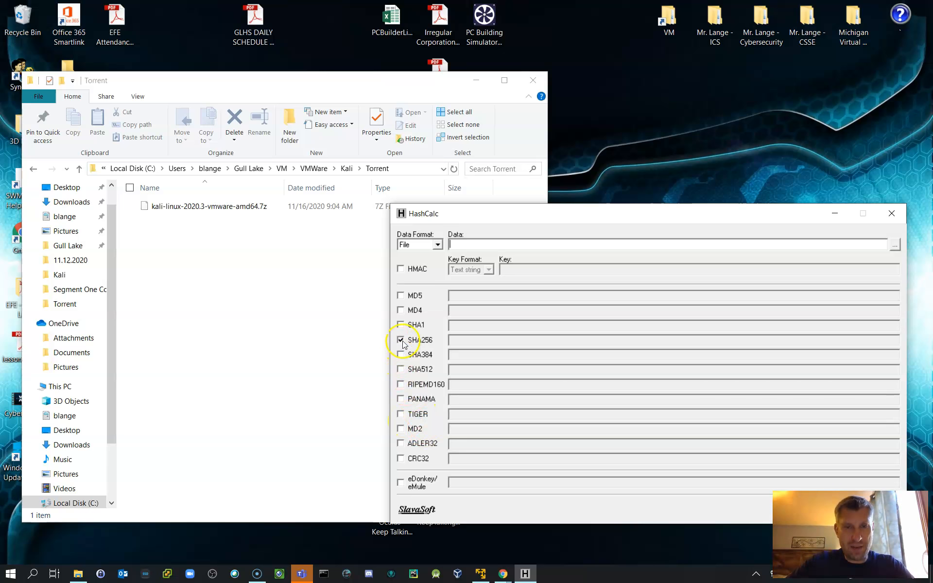
left_click_drag(533, 216, 695, 159)
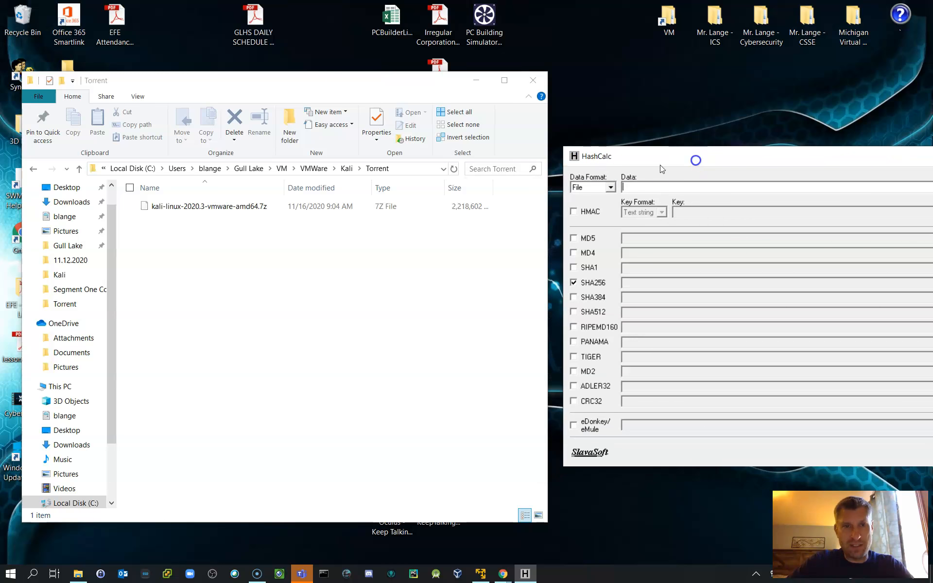
Step: Load kali-linux-2020.3-vmware-amd64.7z from the Torrent folder into HashCalc to calculate its SHA256 hash, and move the HashCalc window fully into view
left_click_drag(187, 210, 634, 190)
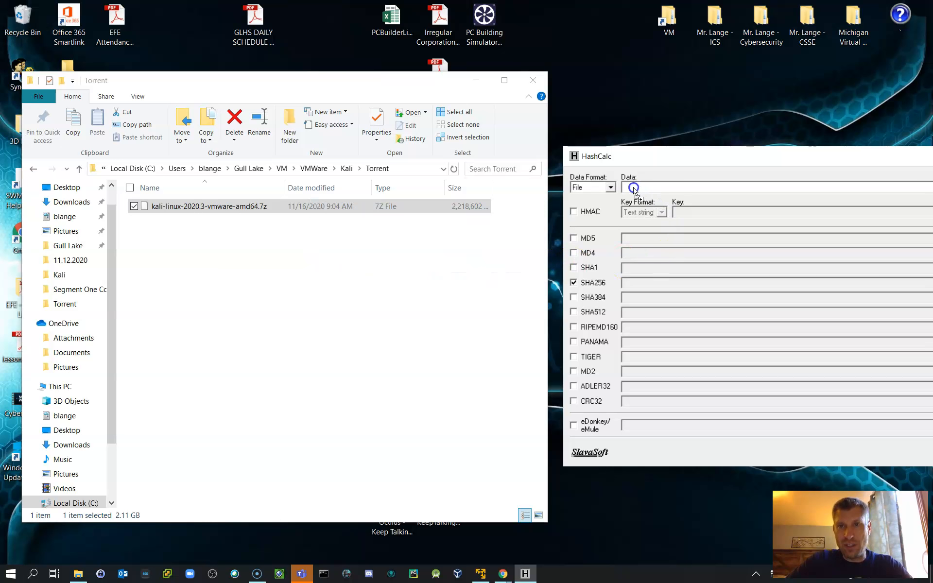
left_click_drag(633, 188, 633, 188)
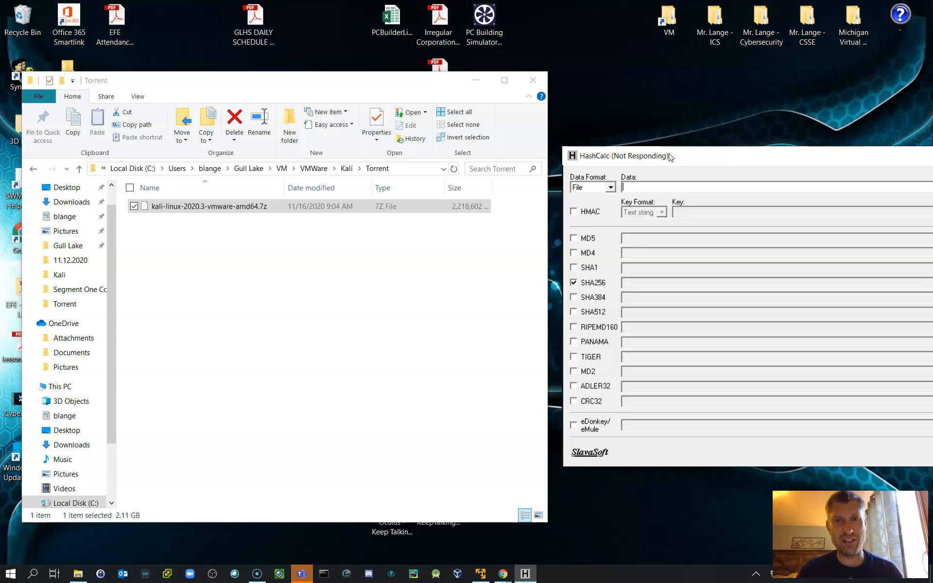
left_click_drag(709, 156, 620, 73)
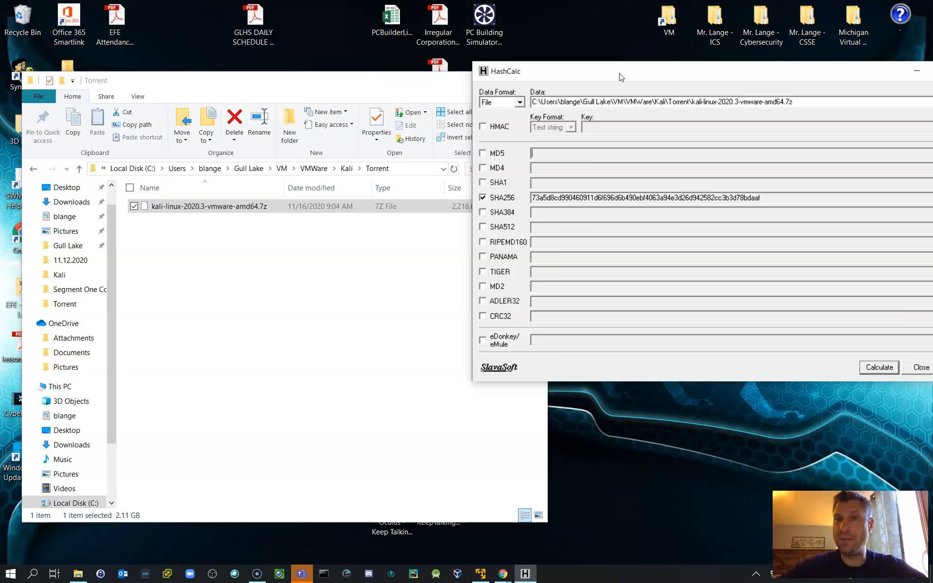
left_click_drag(621, 76, 557, 56)
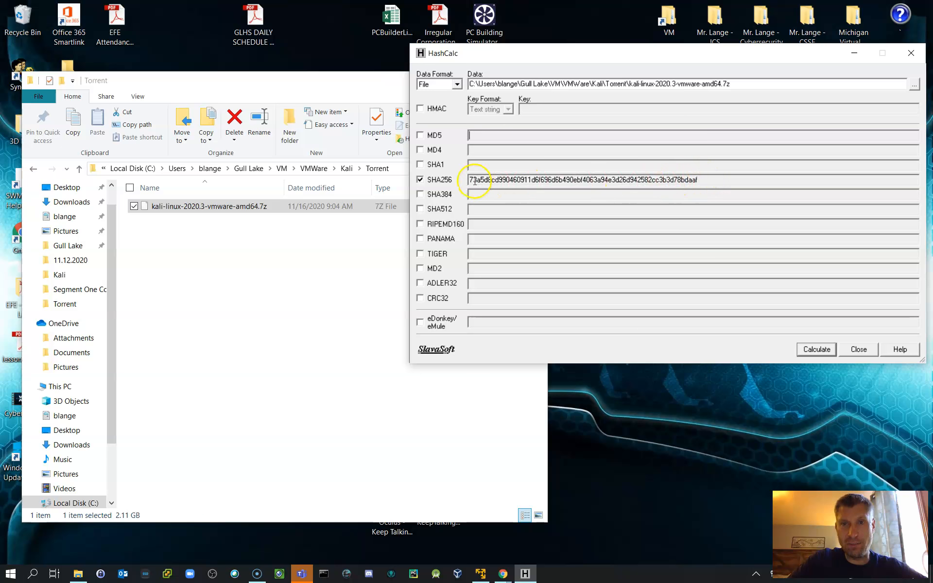
Step: Switch to the Repl.it Hash Comparison project in Chrome and run the program, making its console ready for input
left_click(503, 573)
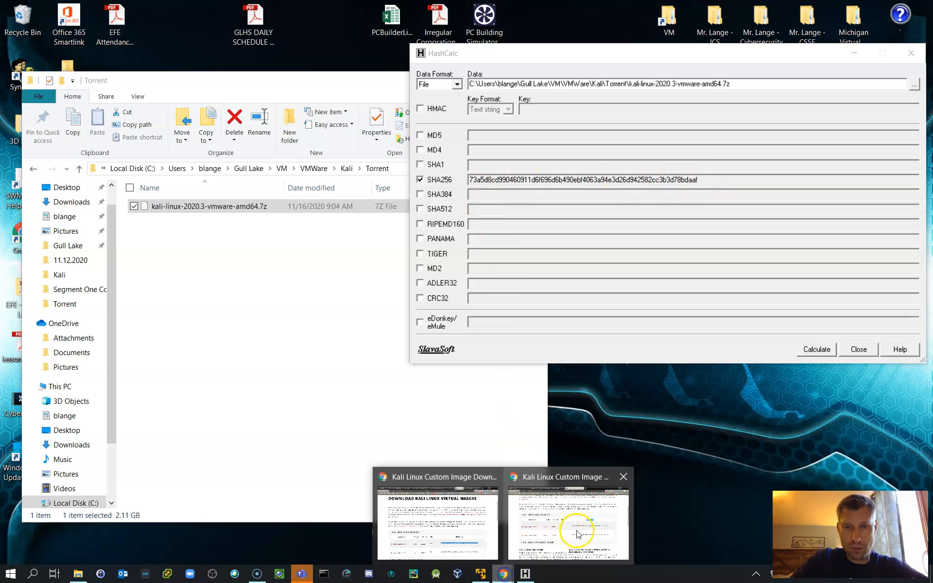
left_click(610, 540)
left_click(365, 10)
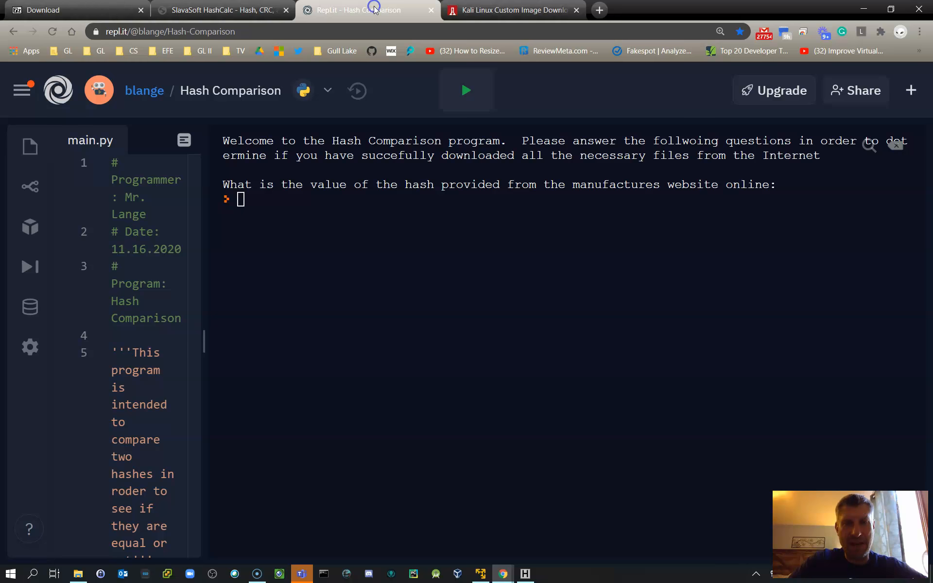
left_click(465, 96)
left_click(423, 240)
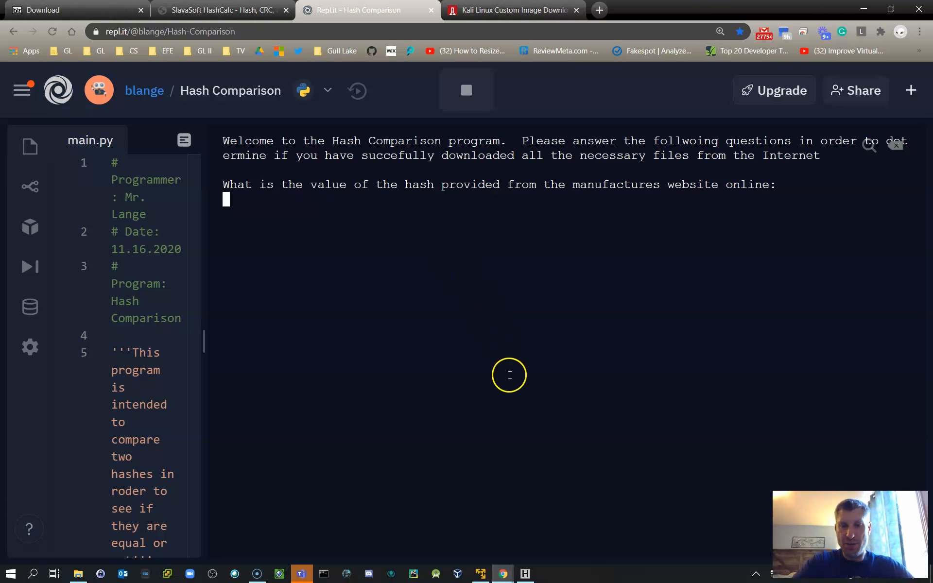
Step: Copy the published SHA256Sum of the Kali Linux VMware 64-Bit image from the Offensive Security download page
left_click(515, 10)
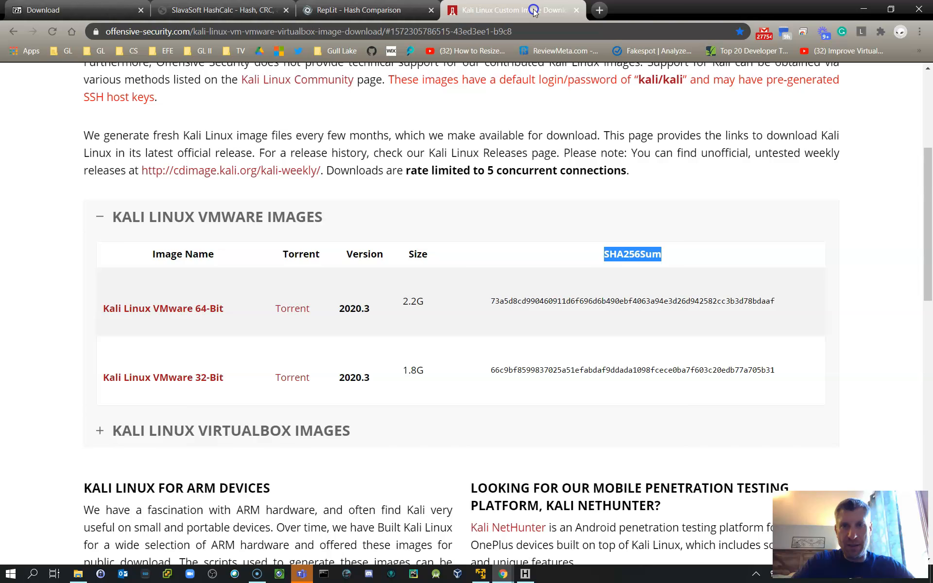
left_click(788, 298)
left_click_drag(788, 297, 489, 302)
key("ctrl+c")
right_click(506, 303)
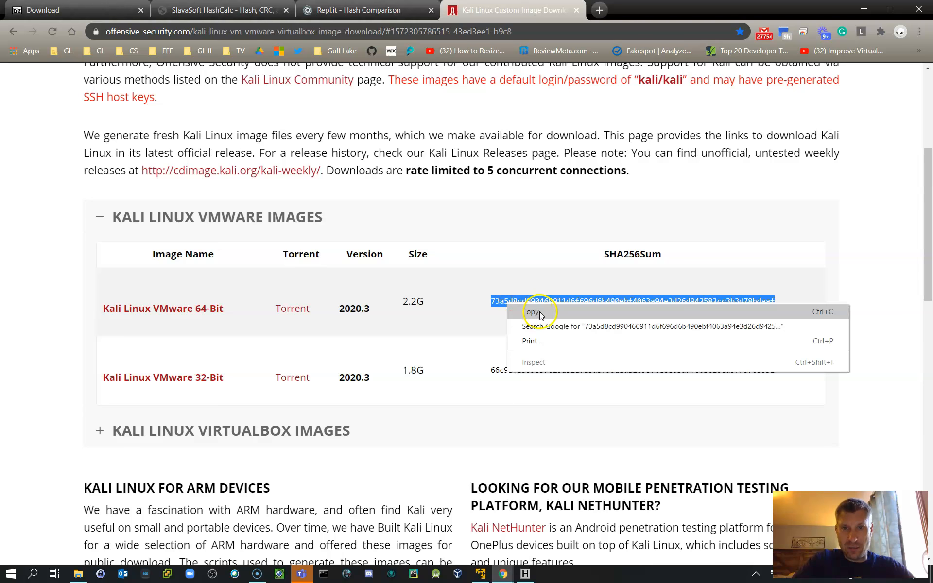
left_click(536, 312)
Step: Paste the copied hash into the Hash Comparison program as the manufacturer's website value and submit it
left_click(385, 11)
left_click(418, 247)
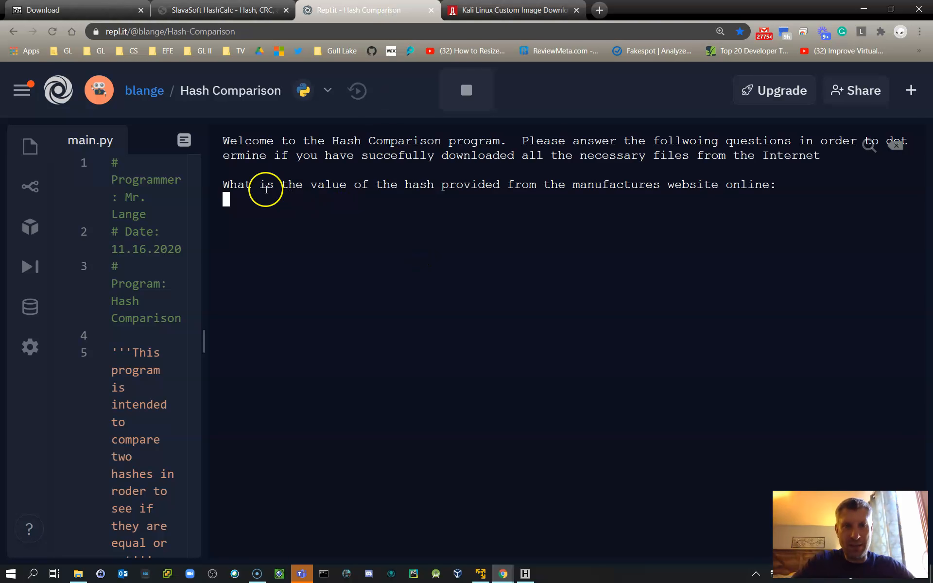
right_click(251, 199)
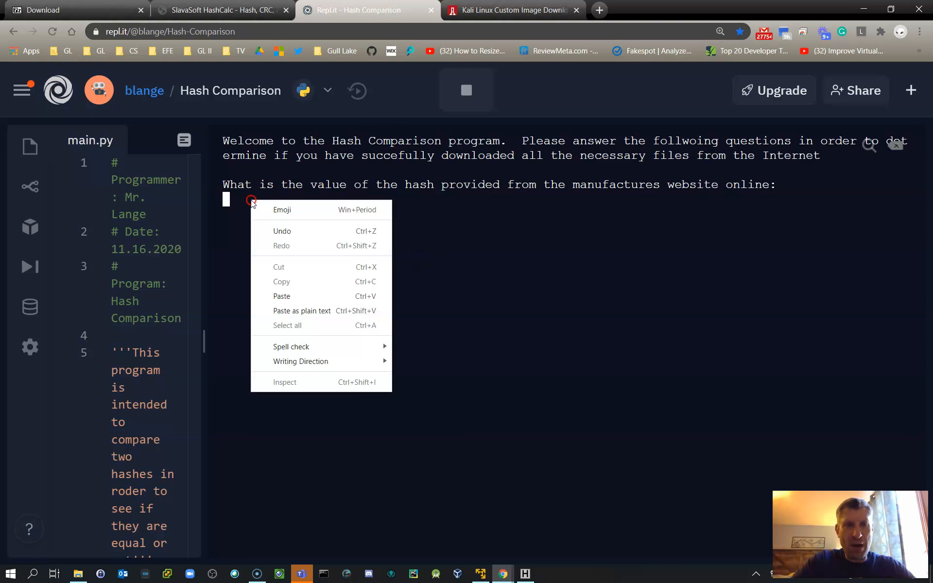
left_click(298, 296)
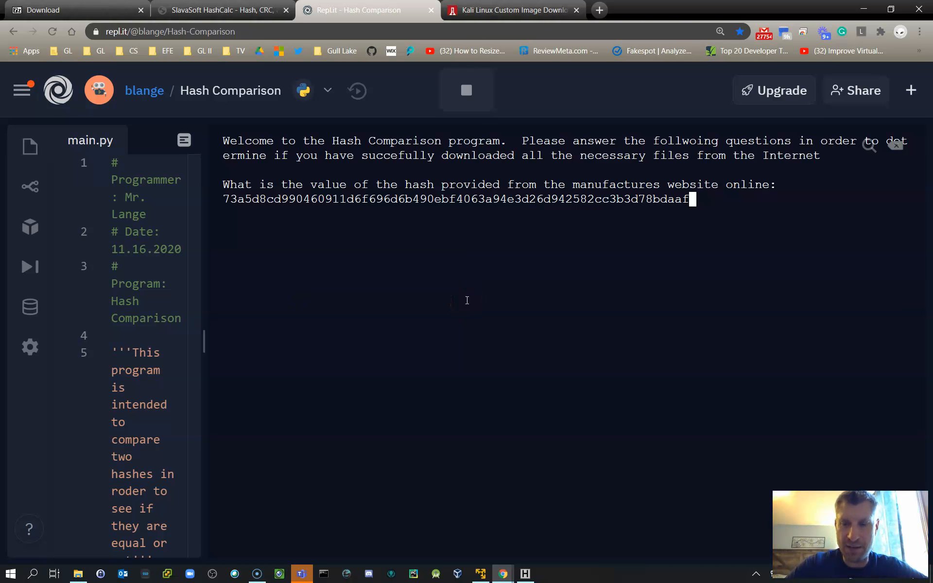
key("Return")
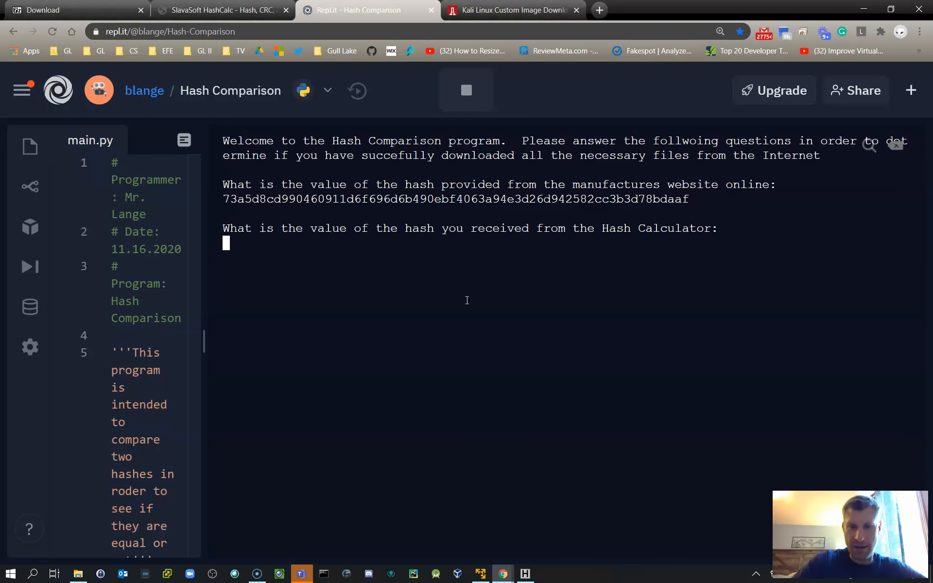
Step: Copy the calculated SHA256 hash from HashCalc and submit it to the Hash Comparison program as the Hash Calculator value
left_click(525, 573)
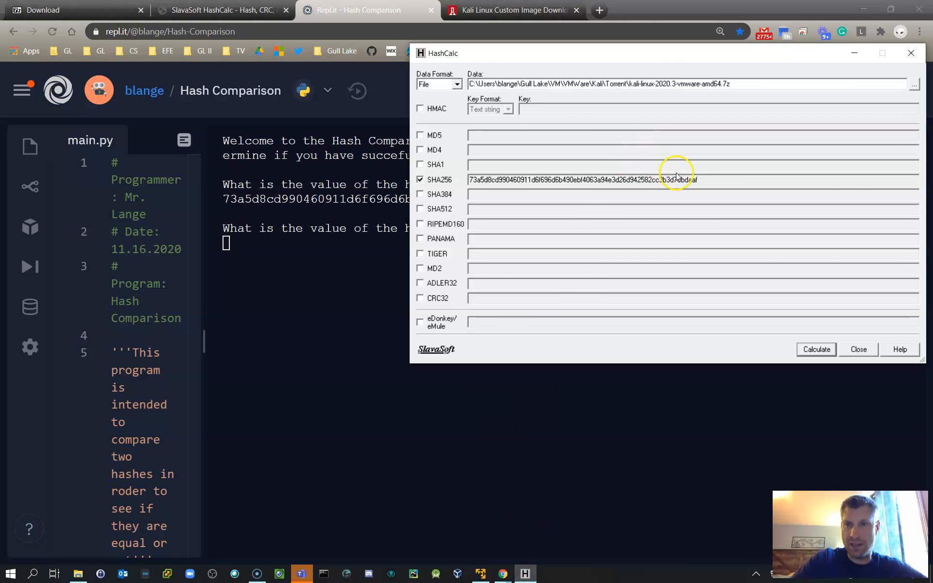
left_click_drag(698, 180, 474, 180)
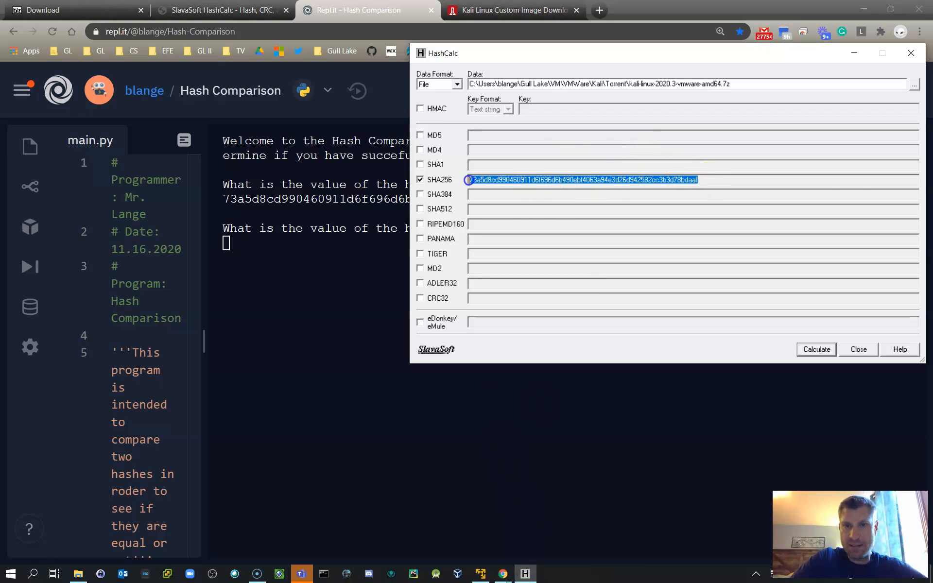
right_click(500, 181)
left_click(541, 219)
left_click(354, 271)
right_click(256, 250)
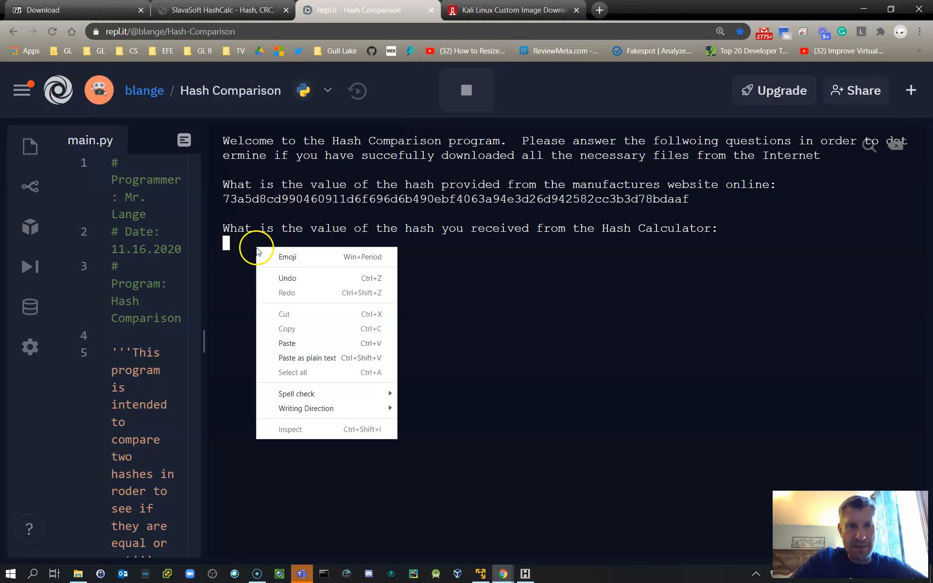
left_click(298, 343)
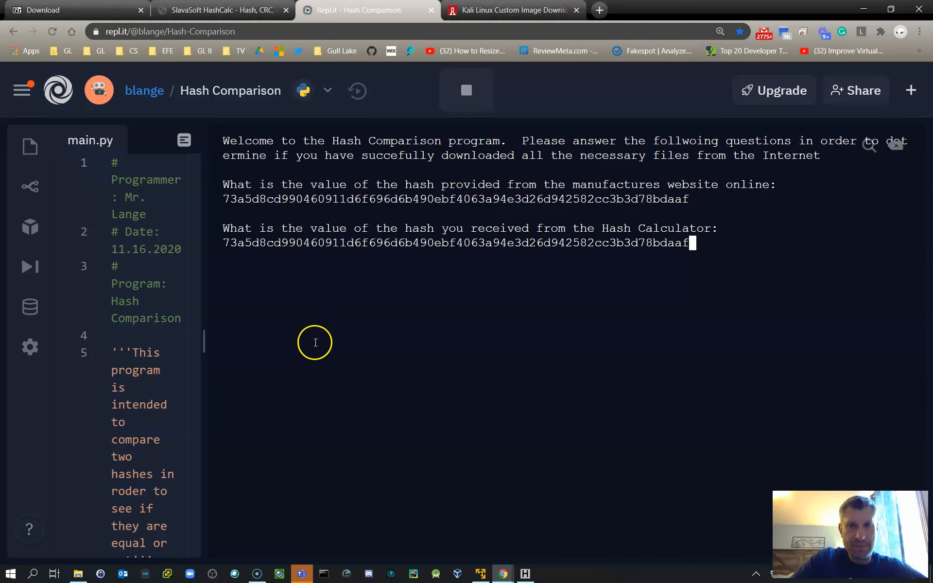
key("Return")
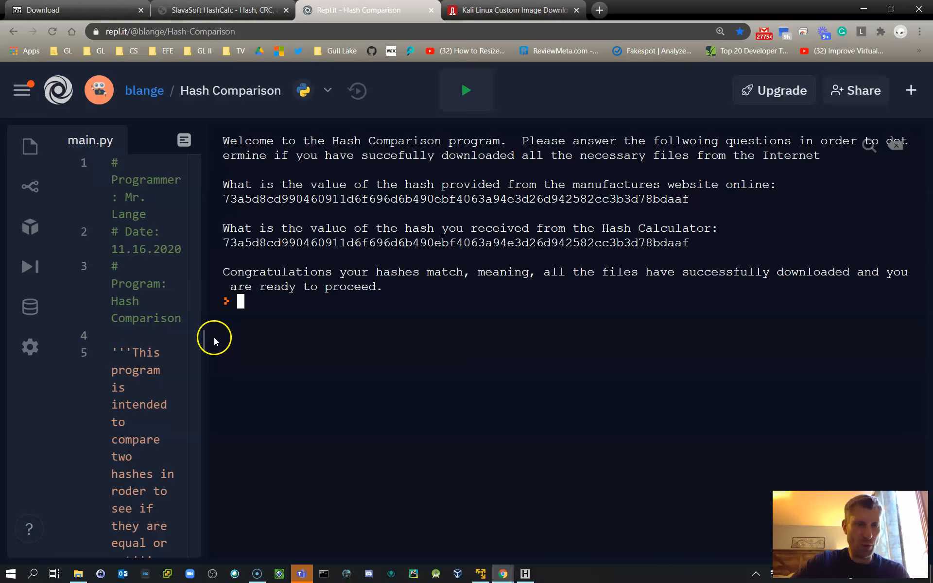
Step: Widen the main.py code pane and review the hash comparison code down to its if/else branches
left_click_drag(208, 337, 588, 348)
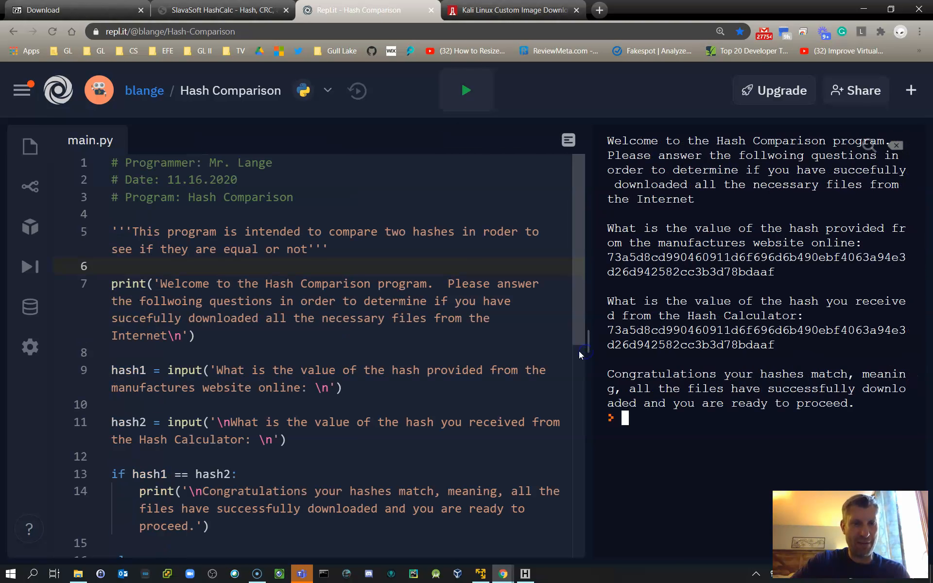
scroll(332, 301, "down", 2)
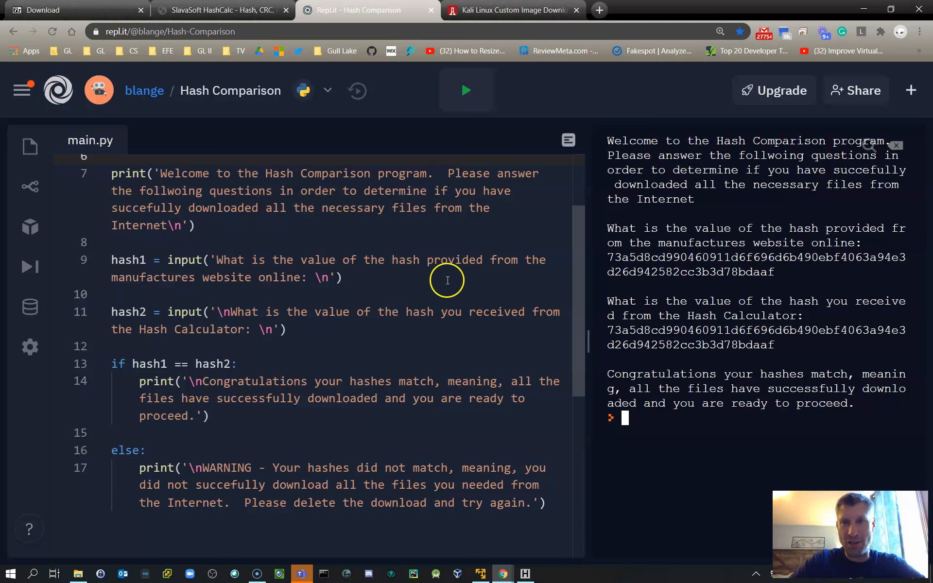
Step: Minimise the browser and close HashCalc to return to the Torrent folder window
left_click(862, 10)
left_click_drag(779, 44, 675, 38)
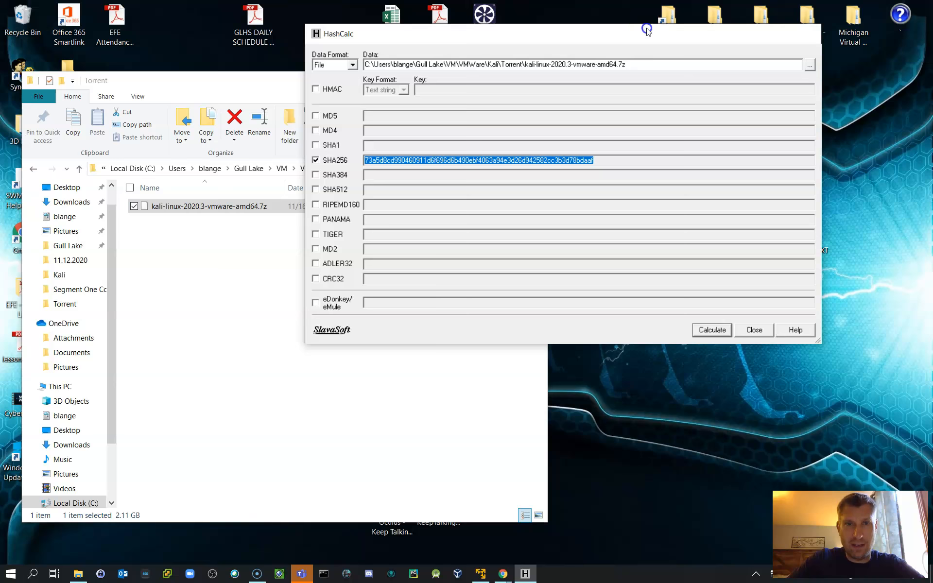
left_click(807, 35)
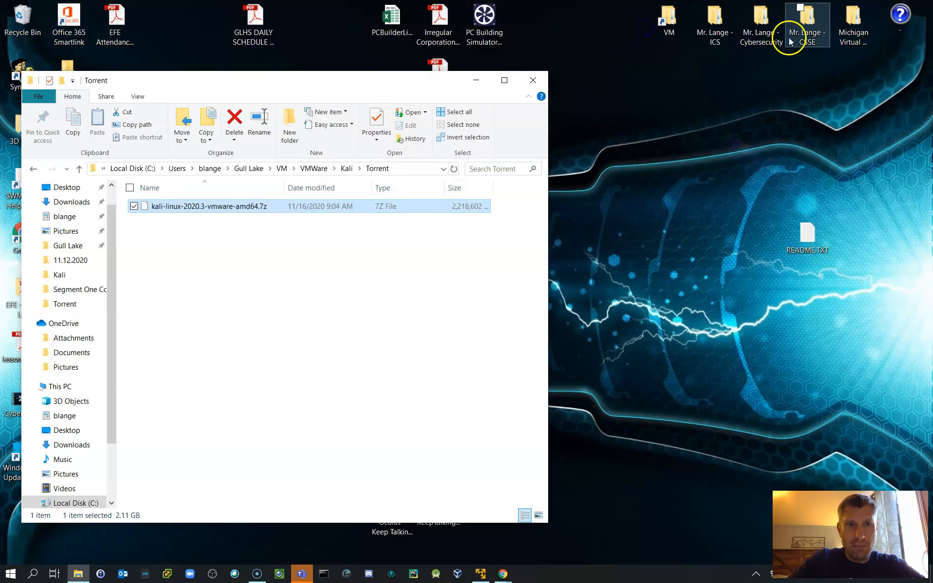
Step: Open 7-Zip's Extract files dialog for kali-linux-2020.3-vmware-amd64.7z
right_click(200, 206)
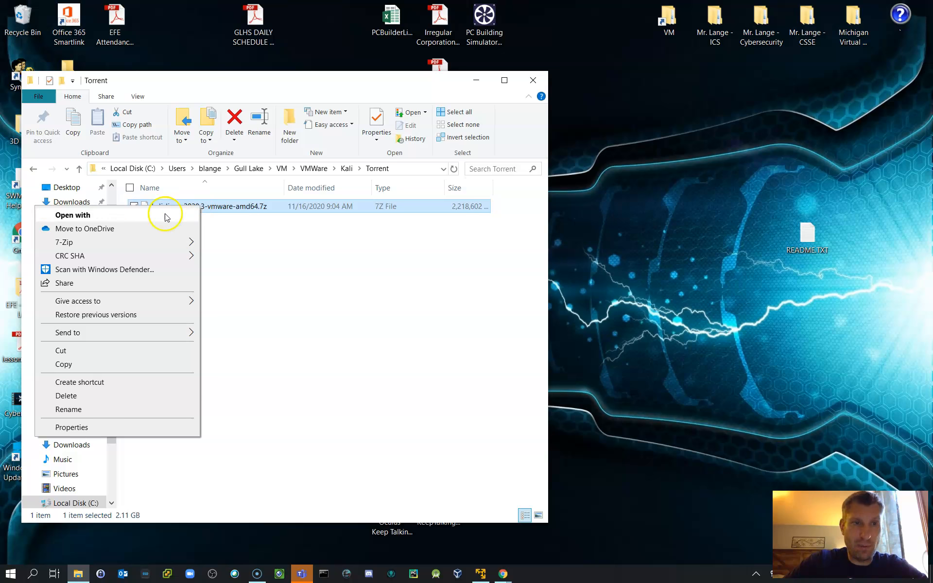
mouse_move(100, 244)
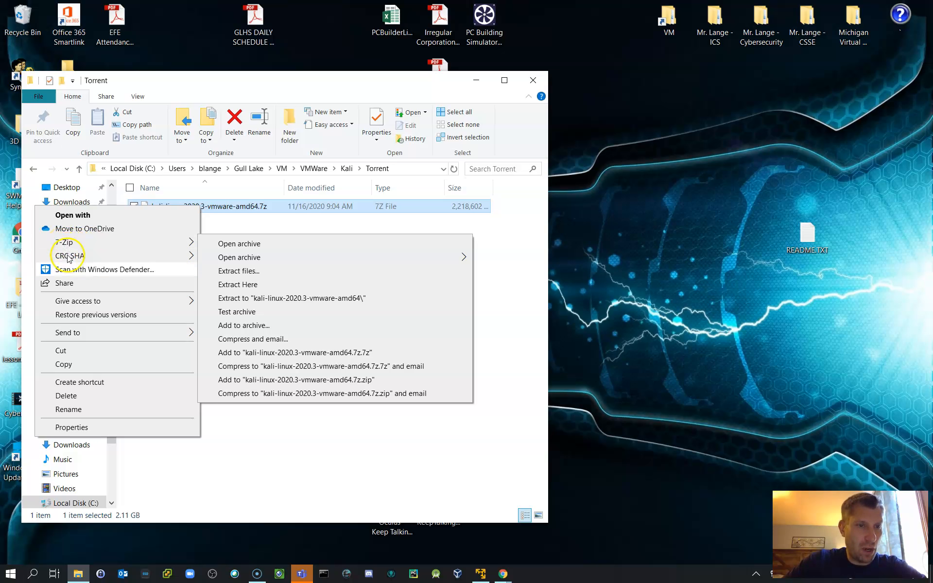
left_click(79, 334)
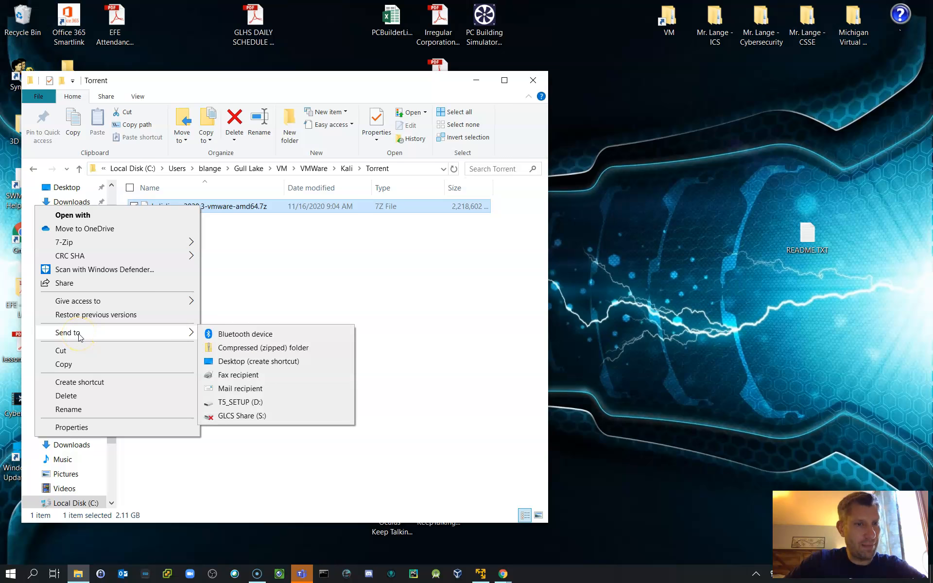
left_click(85, 243)
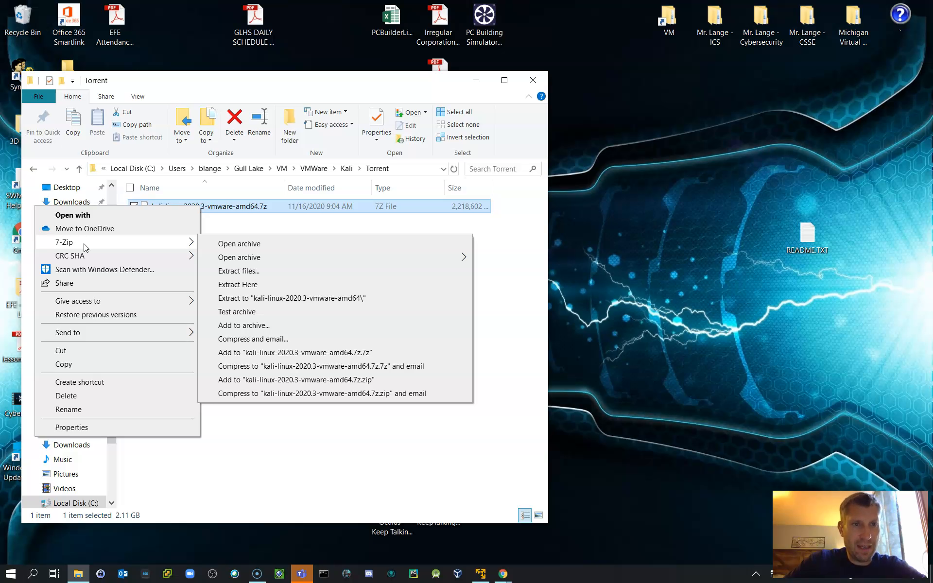
left_click(243, 273)
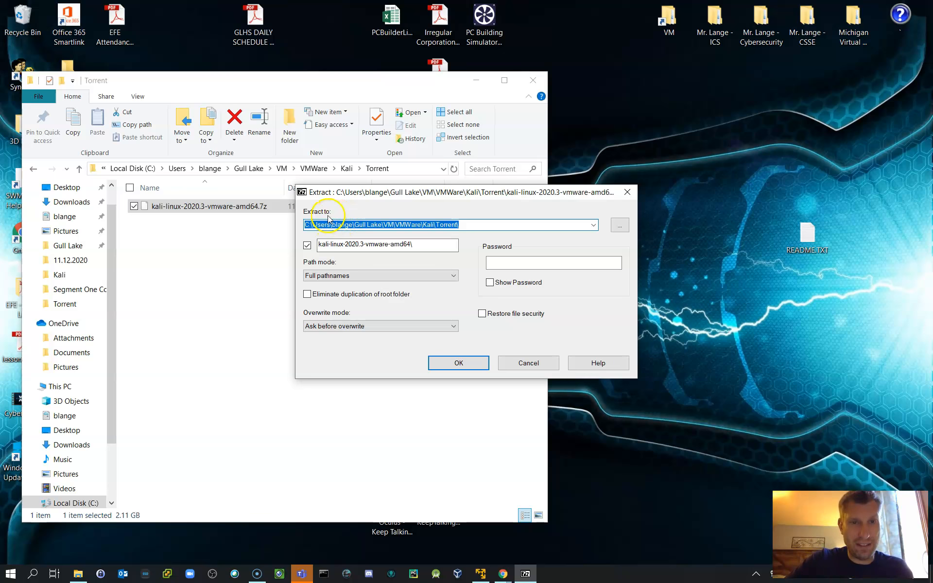
Step: Set the extraction destination to the VM\VMWare\Kali\OS folder and start extracting the Kali archive
left_click(619, 225)
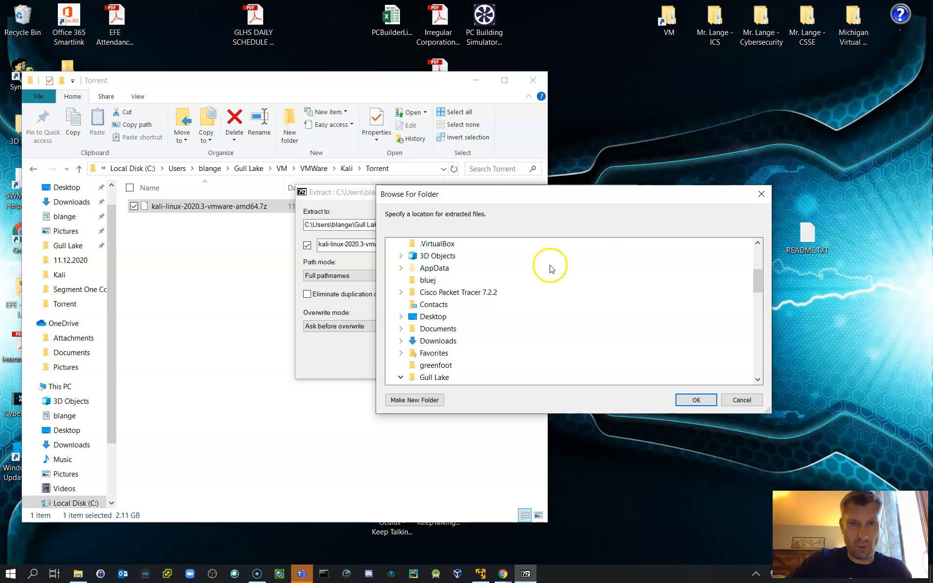
scroll(439, 359, "down", 1)
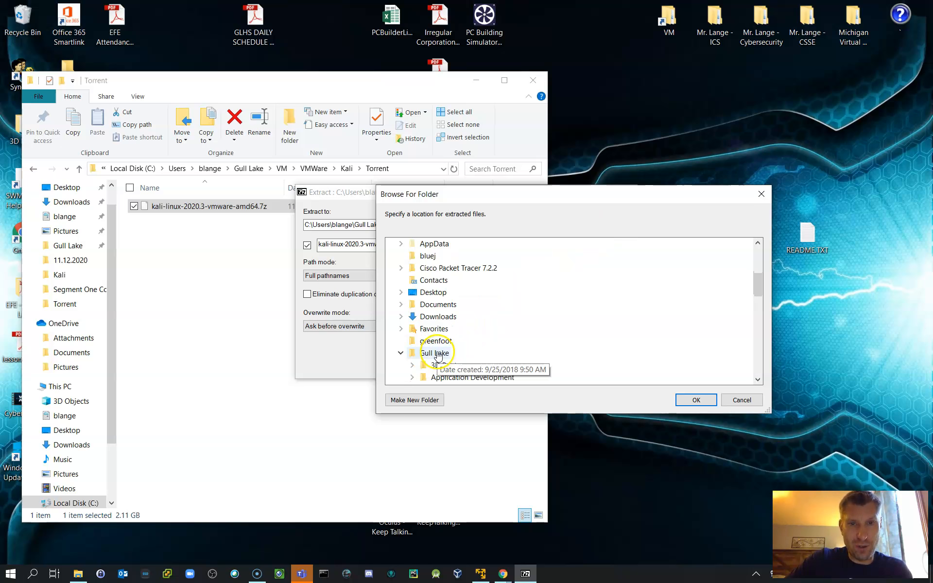
scroll(457, 354, "down", 1)
scroll(458, 355, "down", 1)
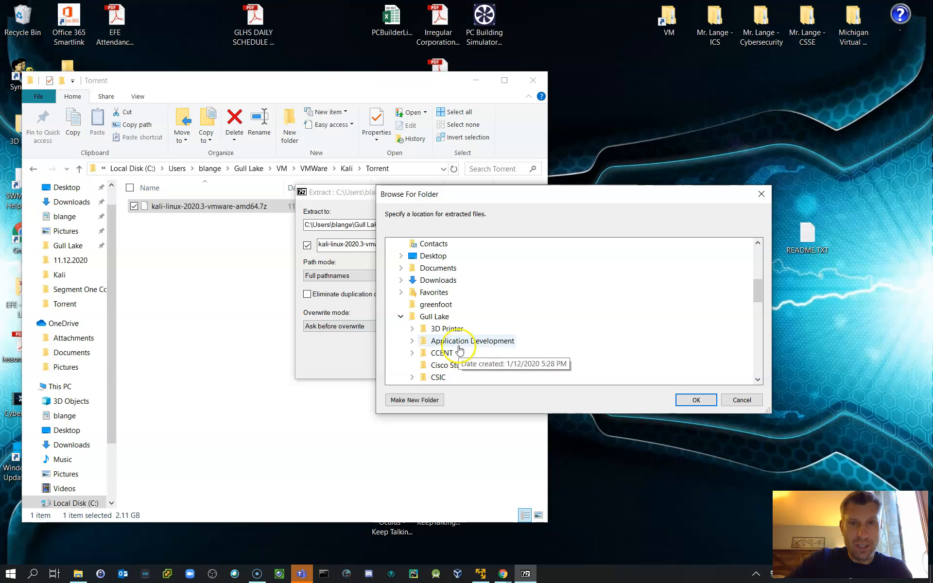
scroll(466, 359, "down", 1)
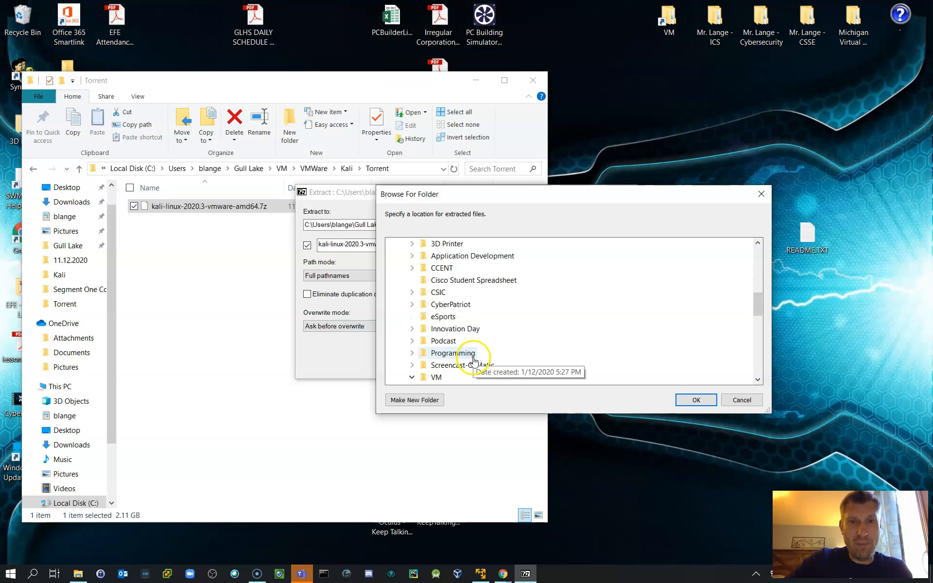
scroll(445, 359, "down", 1)
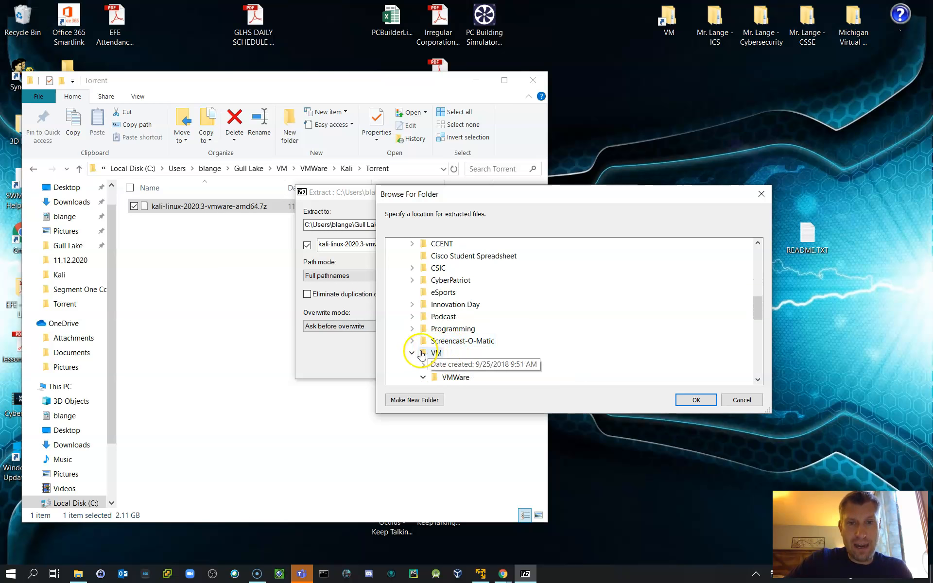
scroll(467, 339, "down", 1)
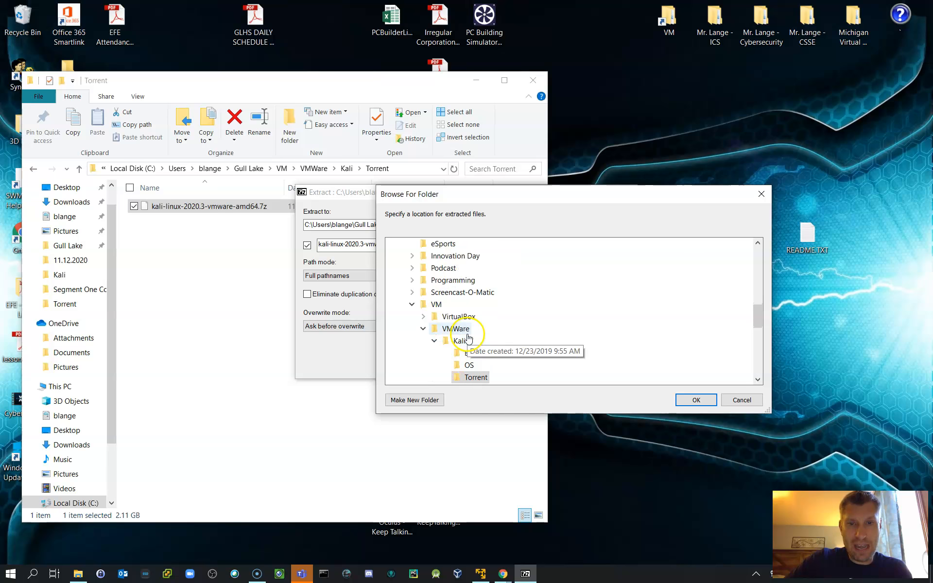
scroll(469, 343, "down", 1)
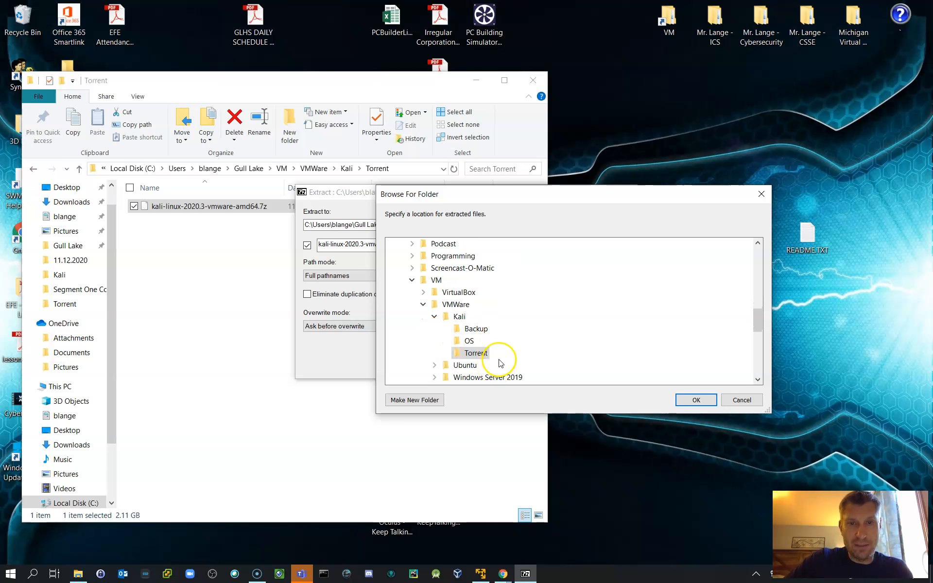
left_click(468, 341)
left_click(467, 342)
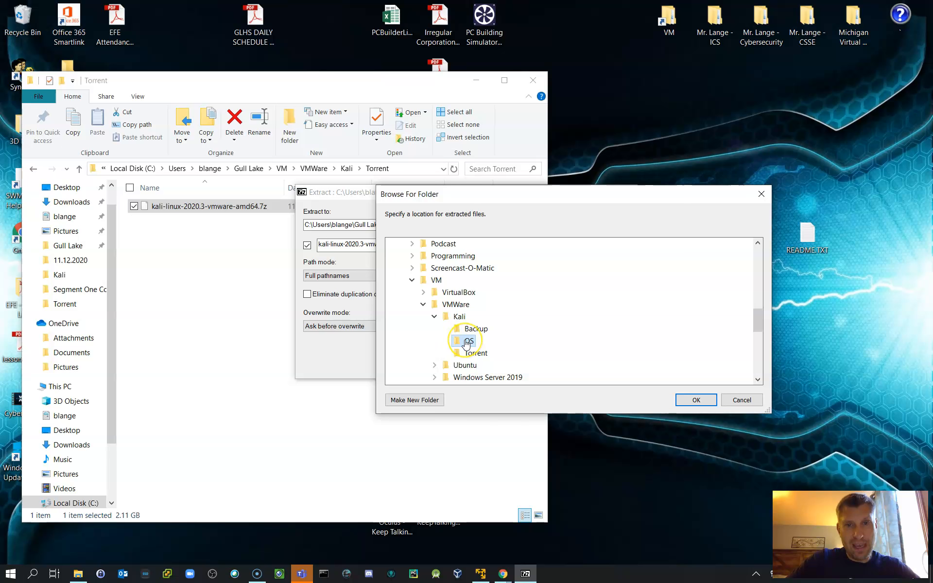
left_click(695, 400)
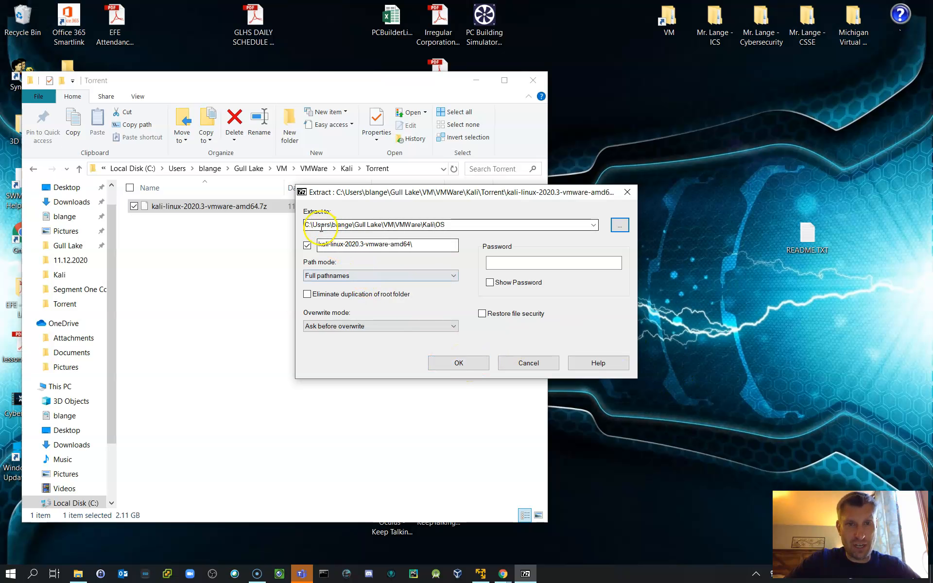
left_click(446, 223)
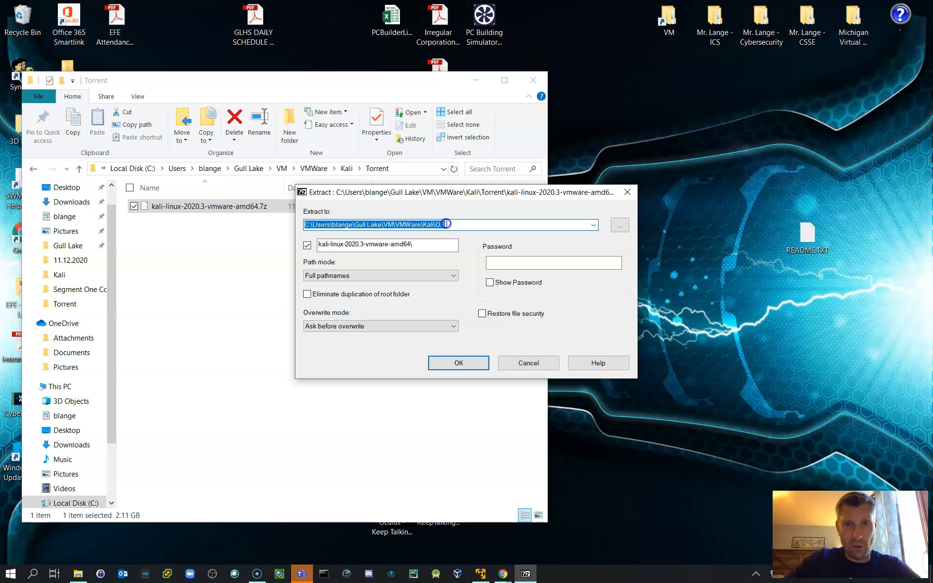
left_click(456, 365)
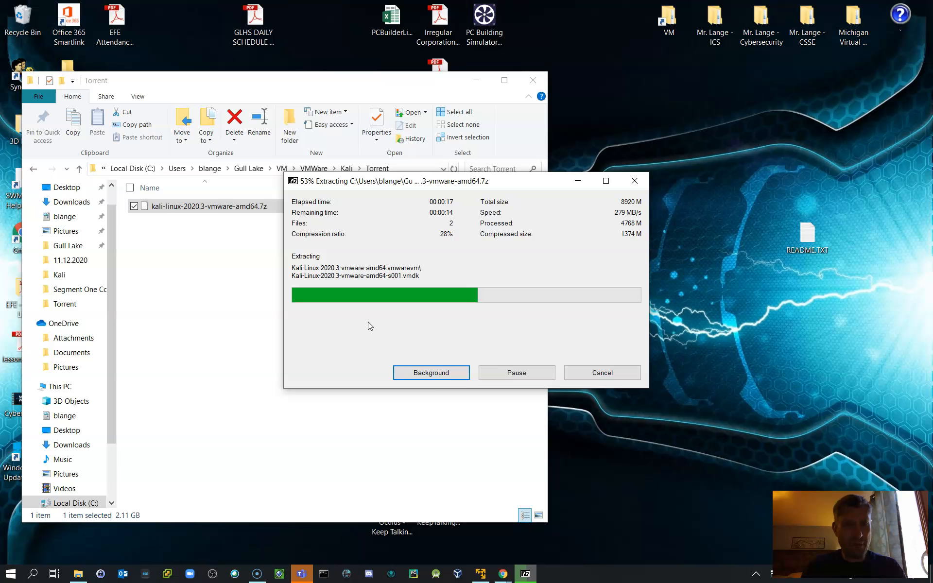
Step: Move the extraction progress window aside, inspect the extracted files inside the Kali OS folder, and return to that folder
left_click_drag(539, 176, 846, 172)
left_click(377, 168)
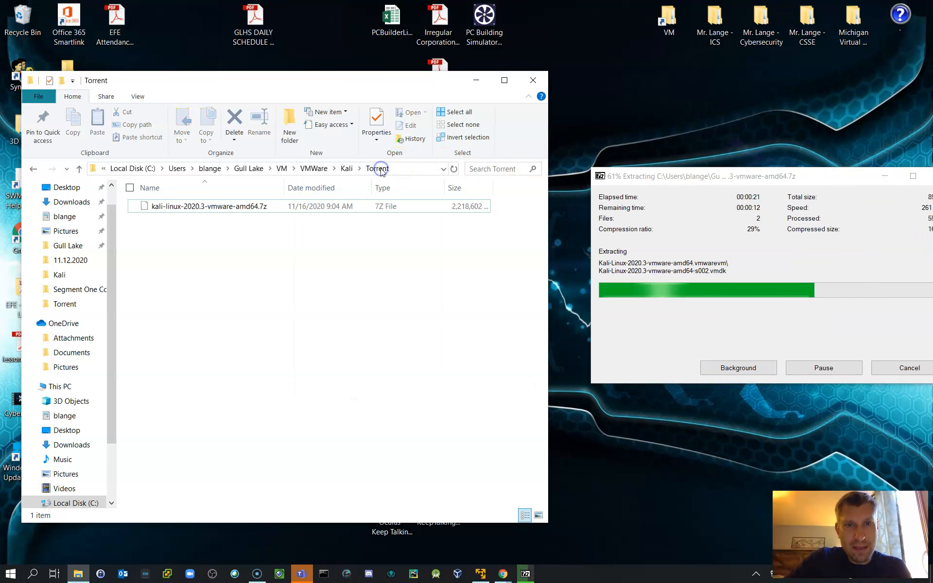
left_click(347, 168)
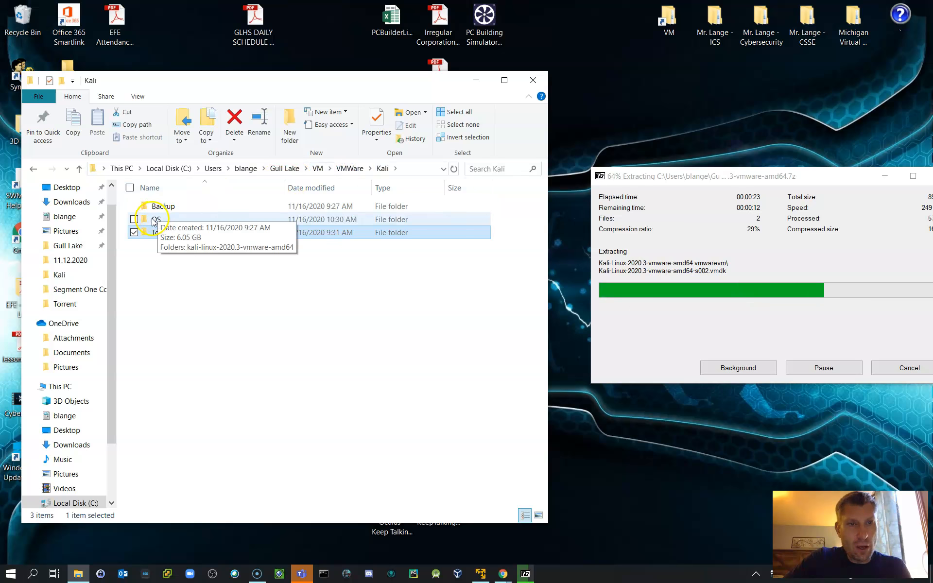
double_click(149, 216)
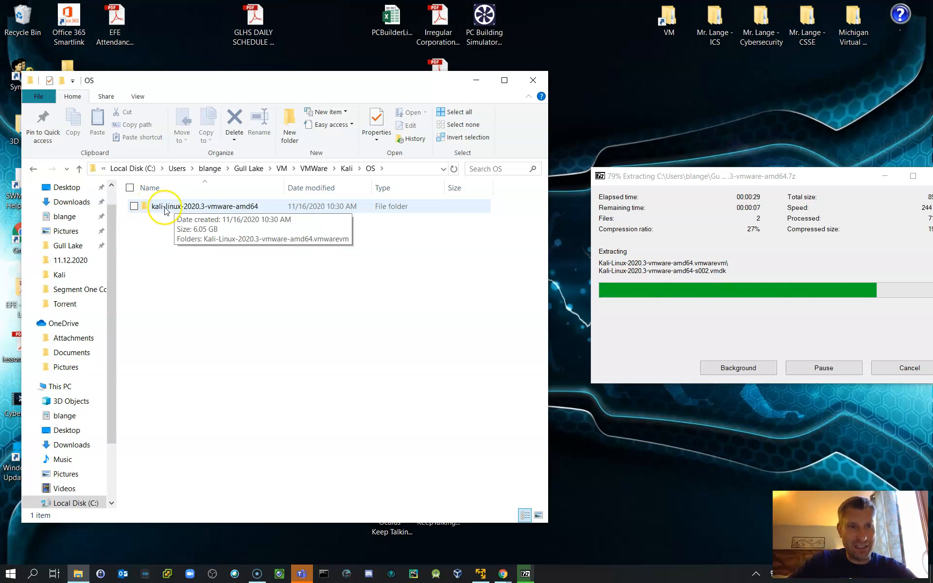
double_click(151, 207)
double_click(152, 207)
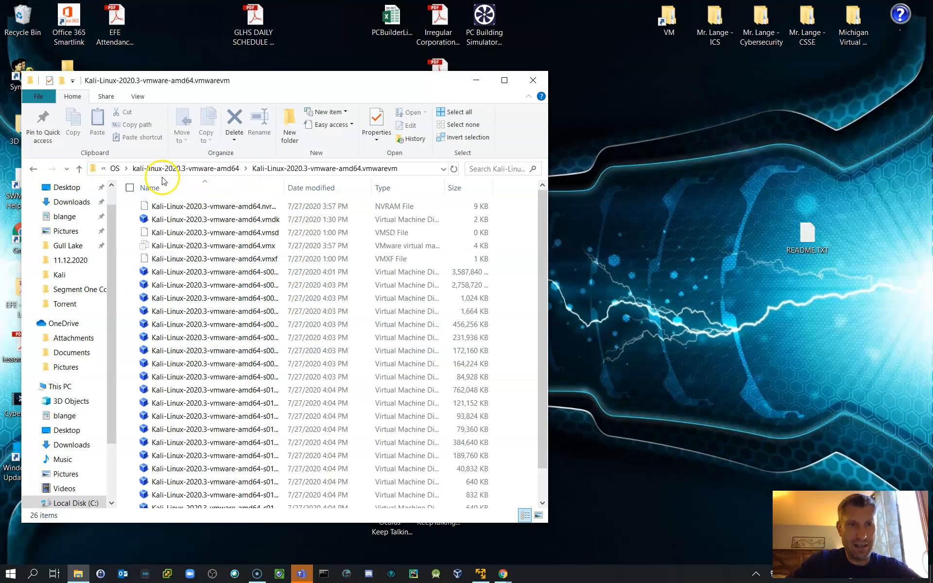
left_click(117, 169)
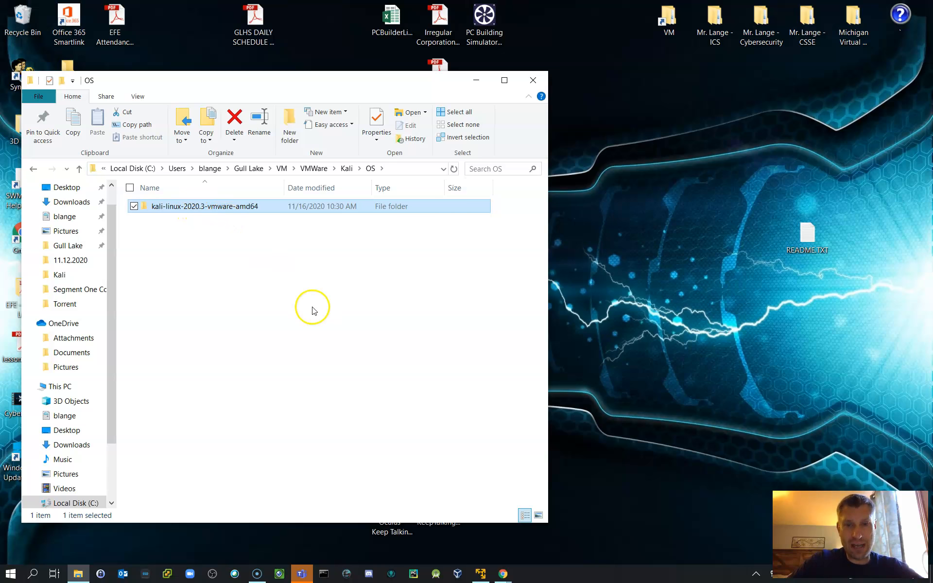
Step: Minimise the OS folder window, switch to VMware Workstation 15 Player and start opening an existing virtual machine
left_click_drag(362, 82, 437, 69)
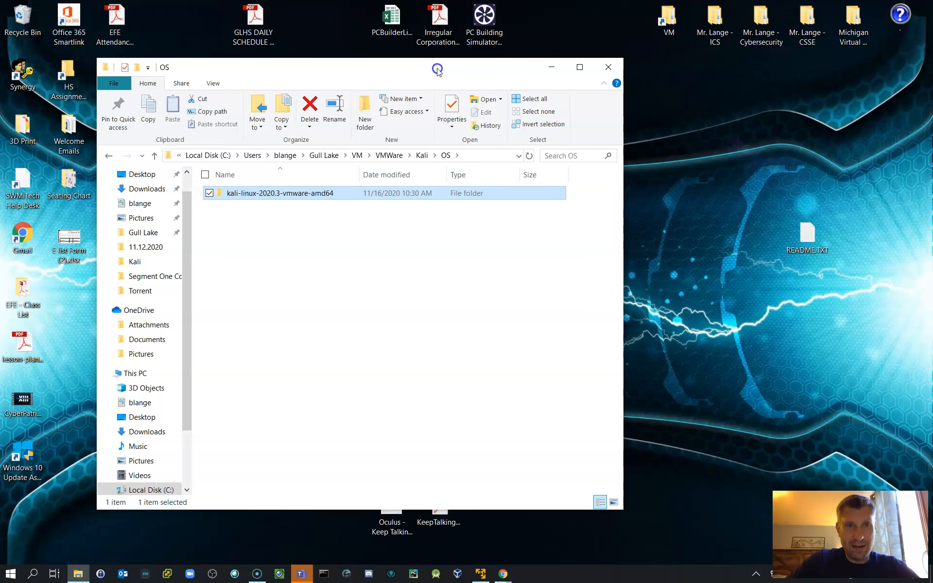
left_click(551, 66)
left_click(487, 575)
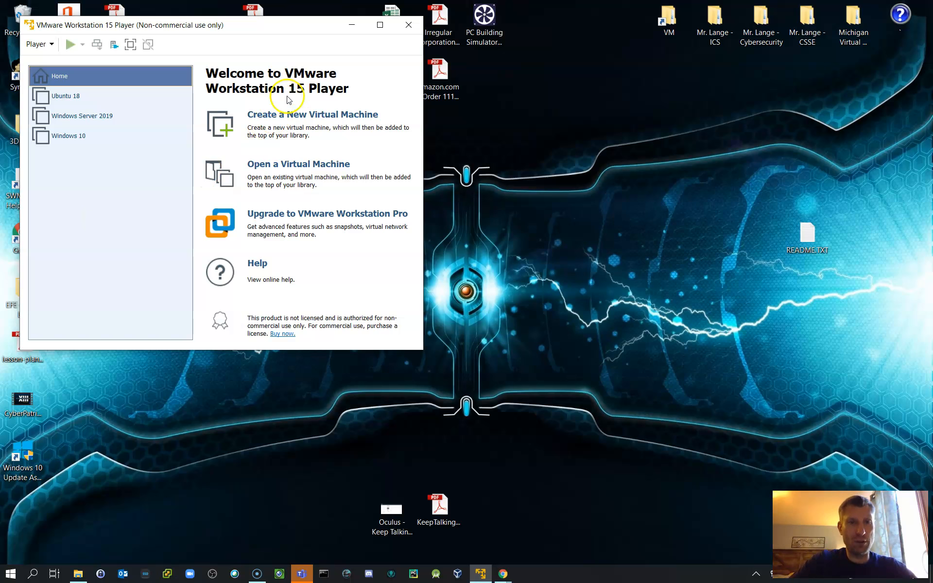
left_click(298, 164)
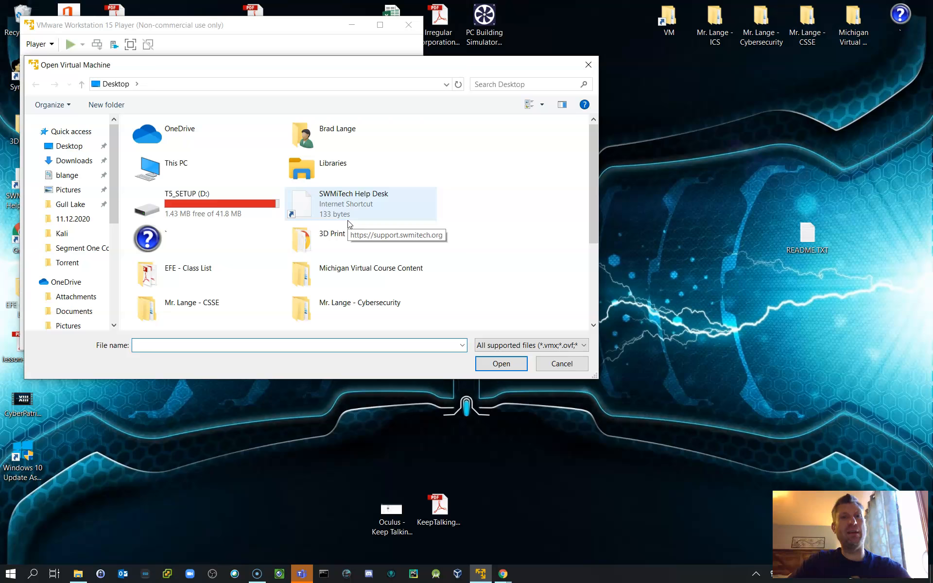
Step: Add Kali-Linux-2020.3-vmware-amd64.vmx from the extracted folder under VM\VMWare\Kali\OS to the virtual machine library
left_click_drag(593, 162, 594, 244)
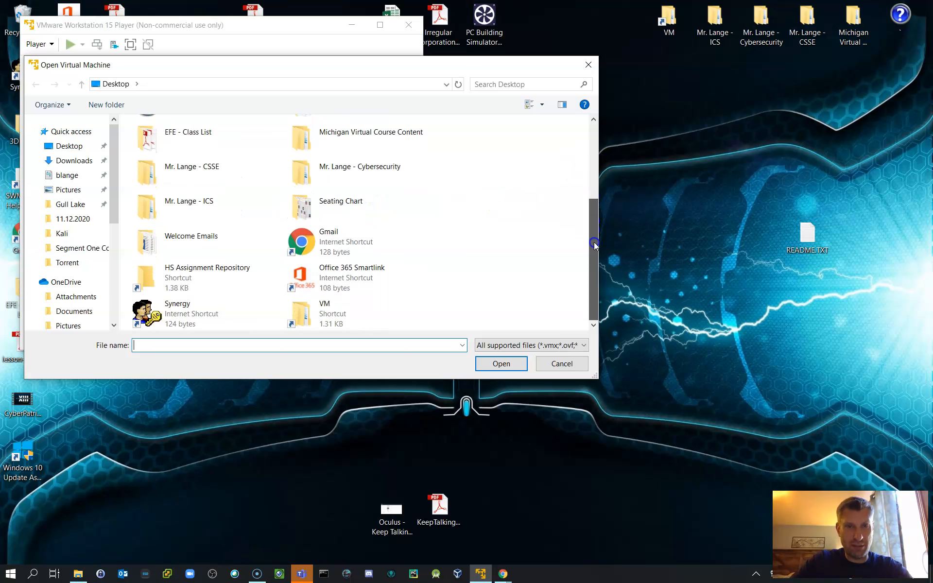
double_click(315, 311)
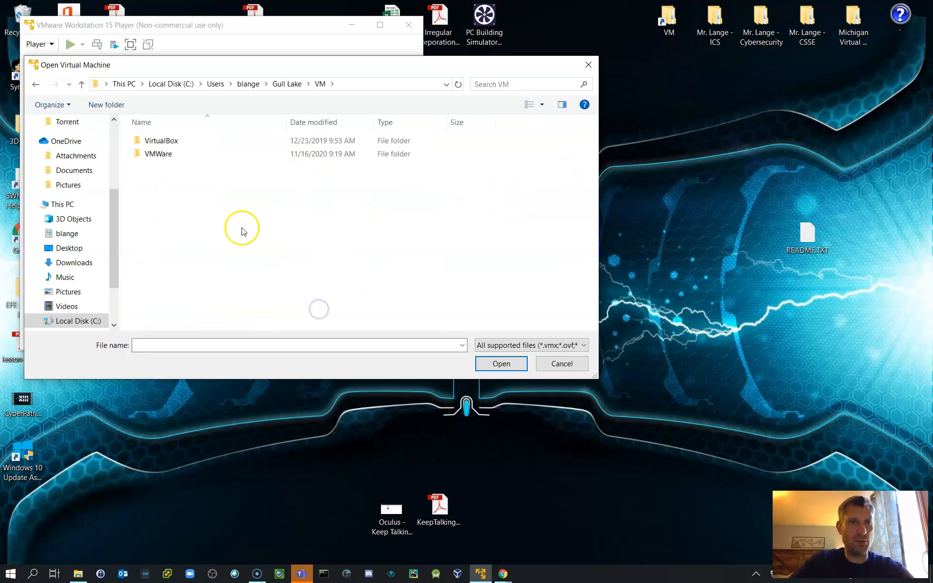
double_click(152, 154)
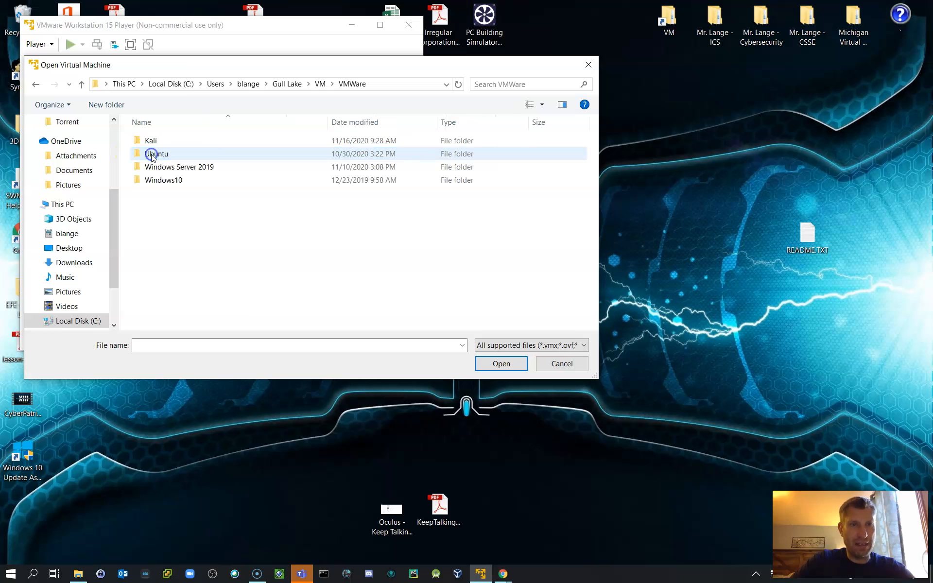
double_click(152, 140)
double_click(153, 153)
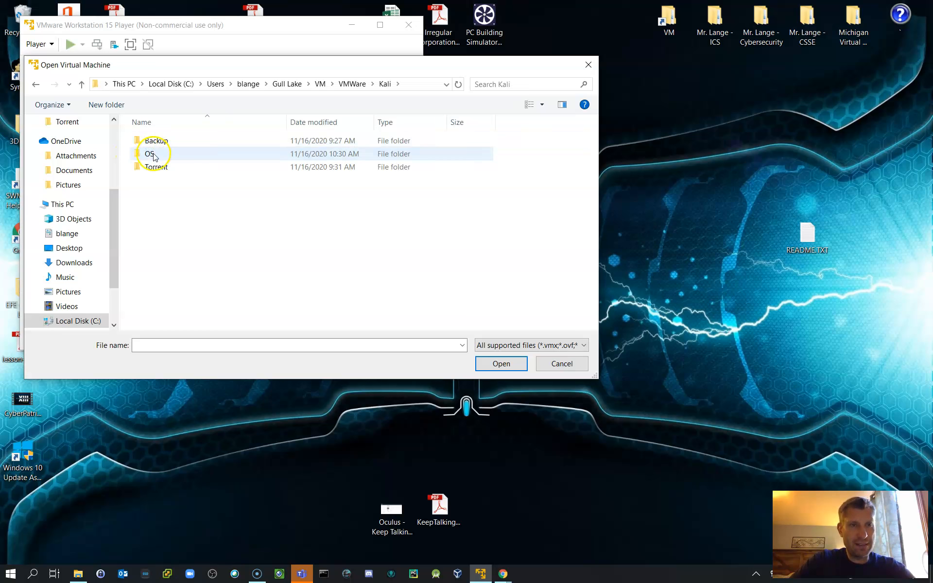
double_click(153, 142)
double_click(156, 142)
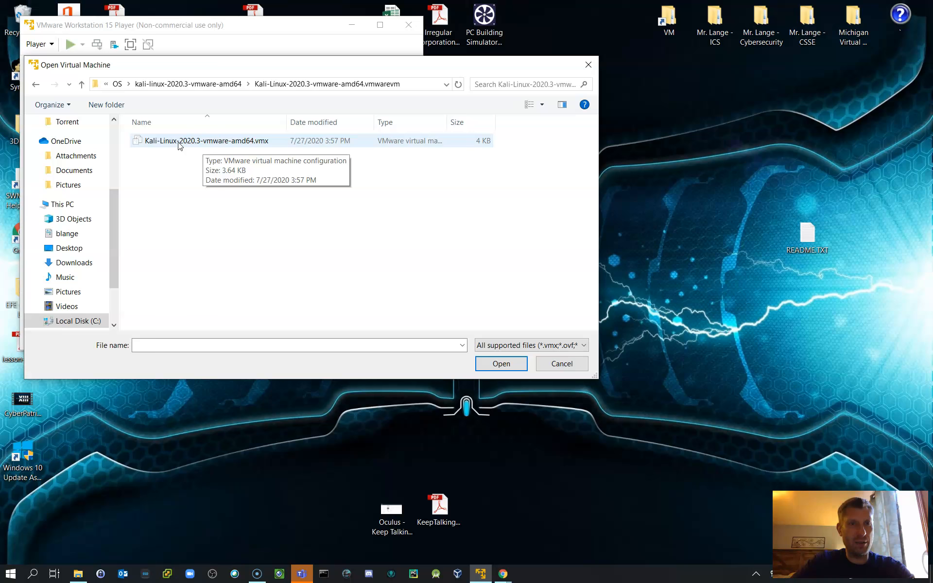
double_click(180, 145)
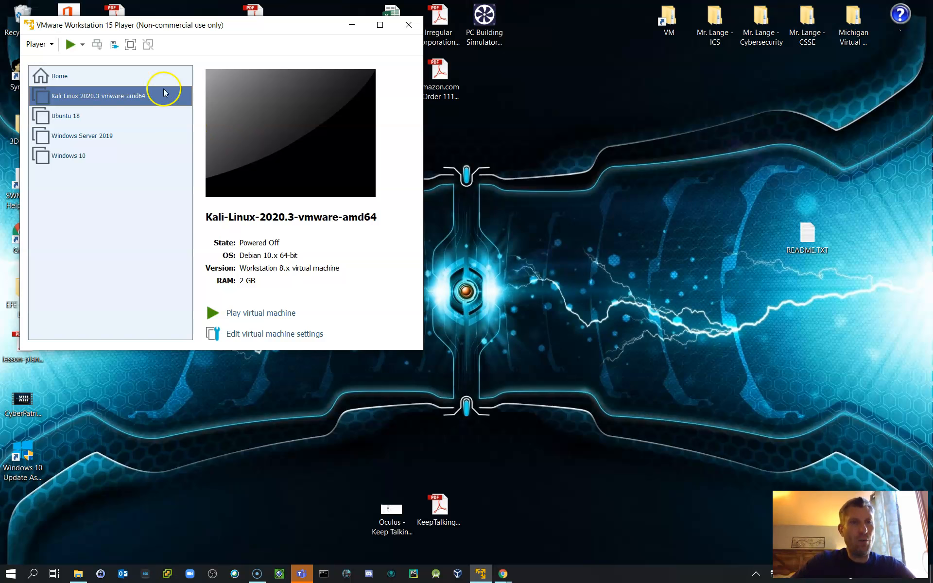
Step: Maximise the Player window and rename the Kali-Linux-2020.3-vmware-amd64 virtual machine as Kali Linux in its settings
left_click_drag(245, 33, 424, 46)
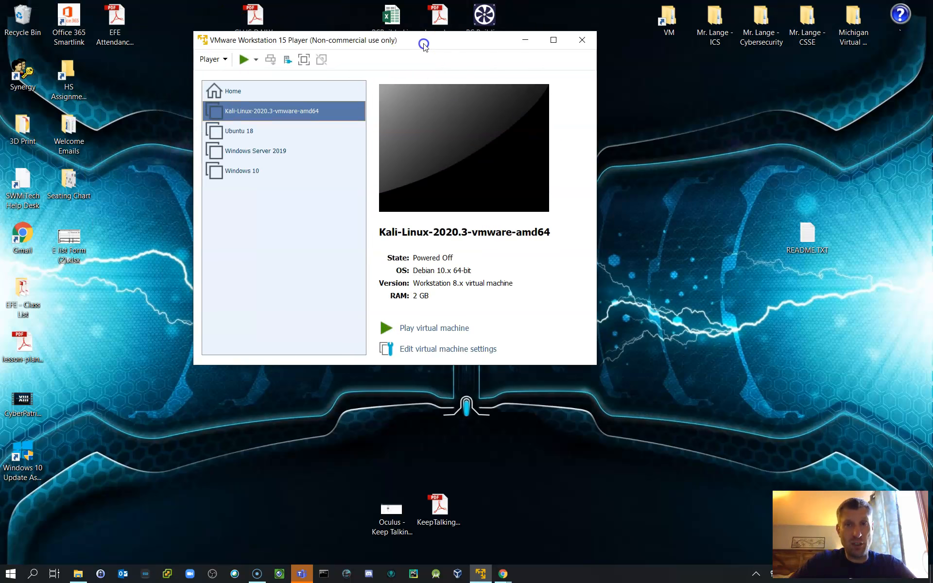
left_click(552, 41)
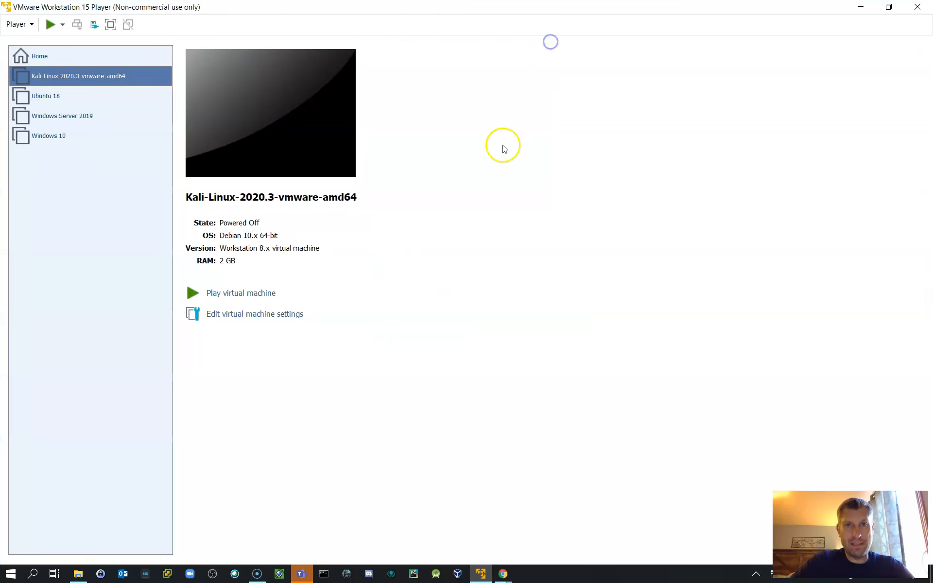
left_click(247, 314)
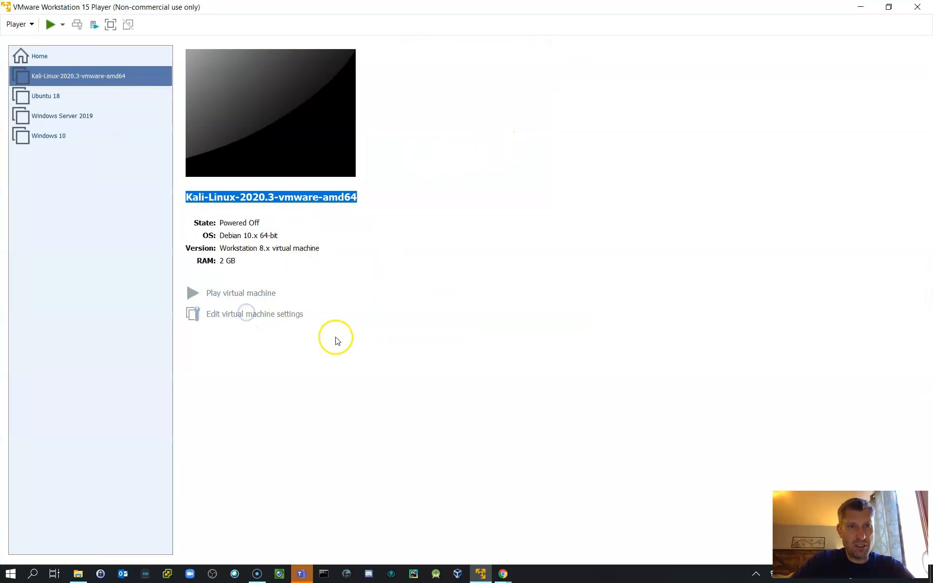
left_click(318, 104)
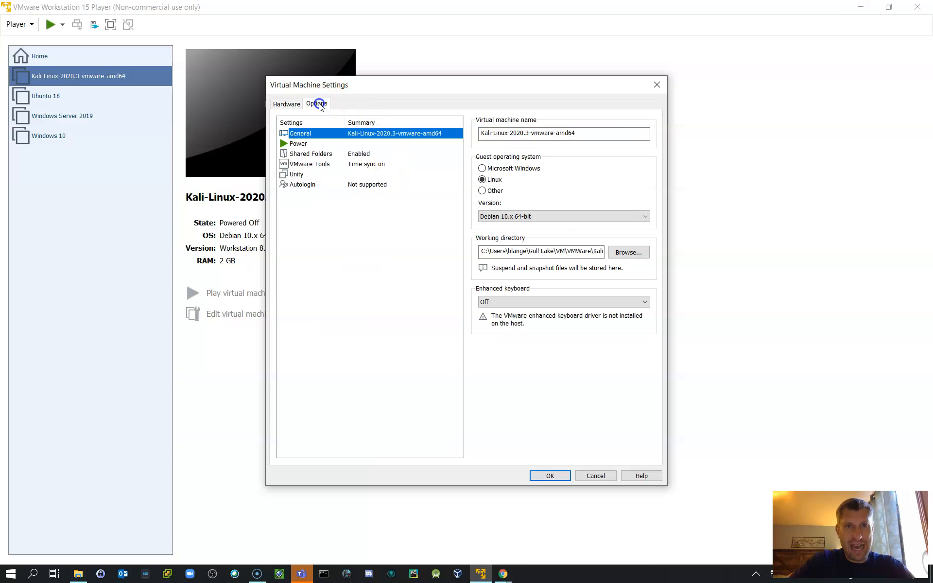
left_click(491, 133)
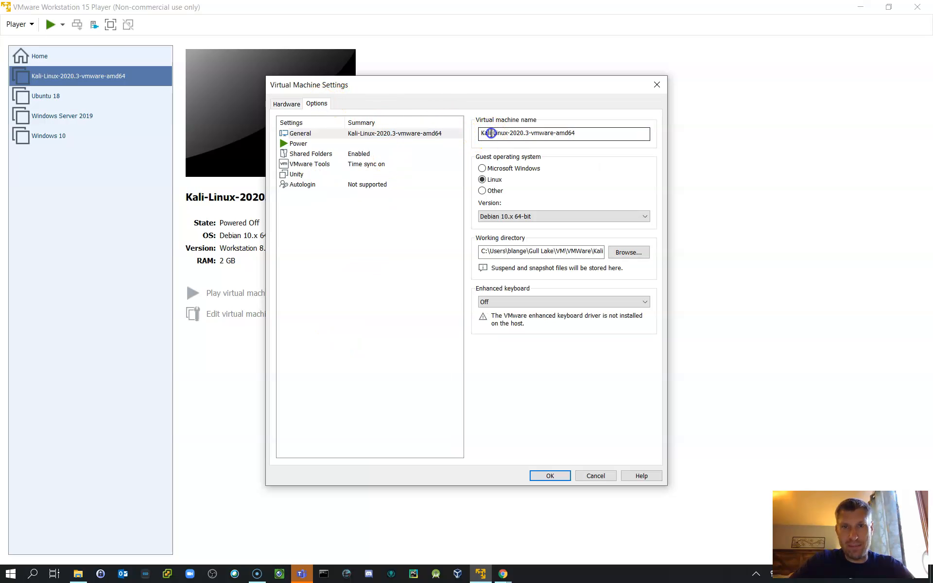
left_click_drag(508, 133, 624, 134)
key("BackSpace")
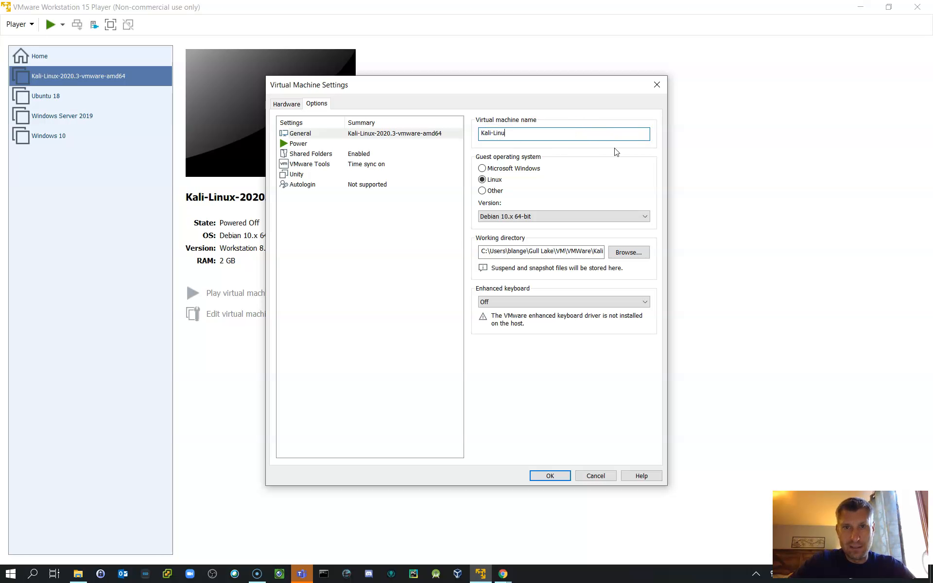
key("Left")
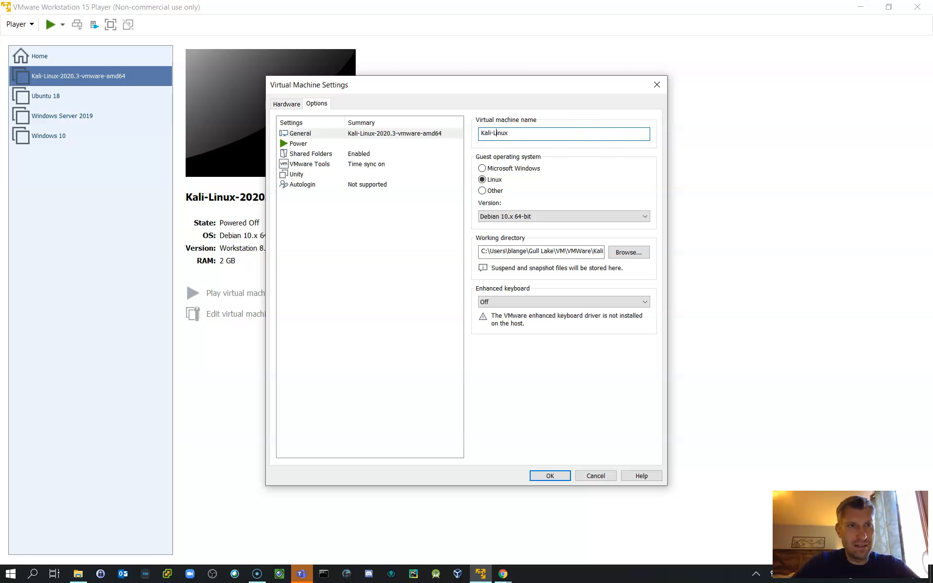
key("BackSpace")
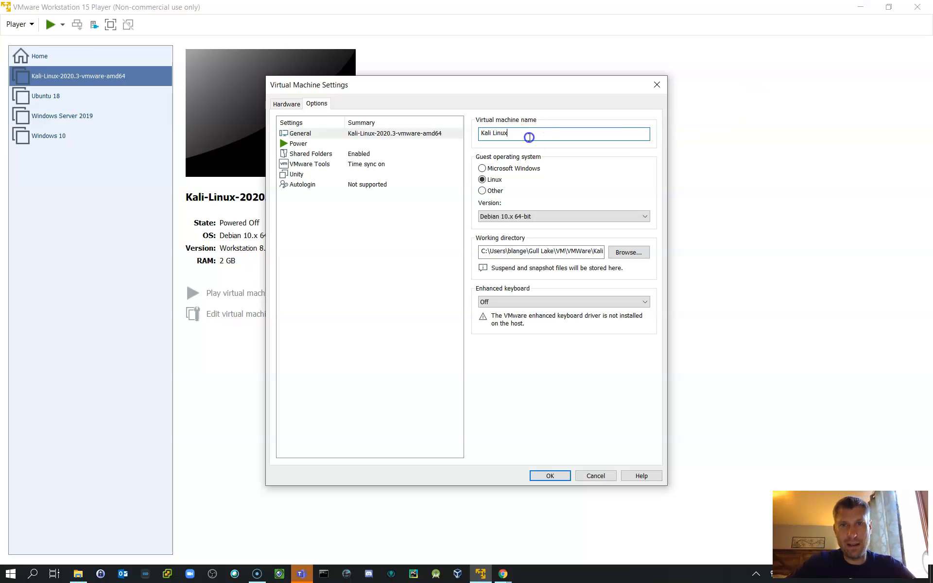
left_click(544, 476)
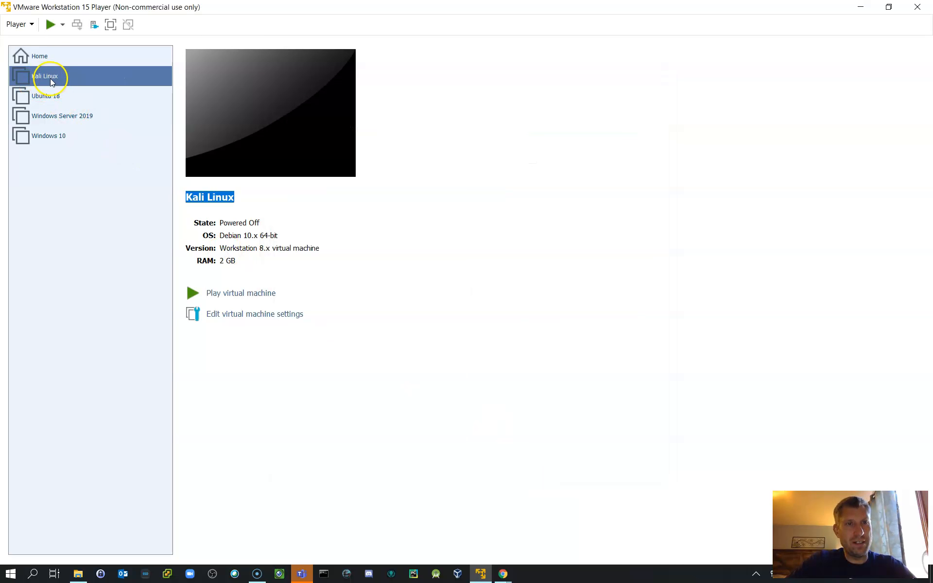
Step: Start the Kali Linux virtual machine, declare it as copied, and switch it to full screen
left_click(230, 296)
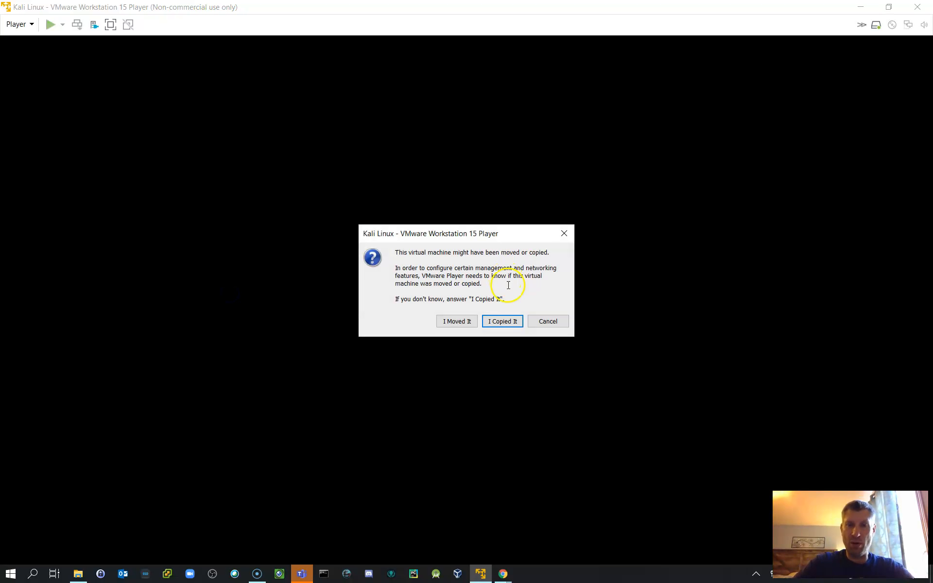
left_click(510, 324)
left_click(371, 337)
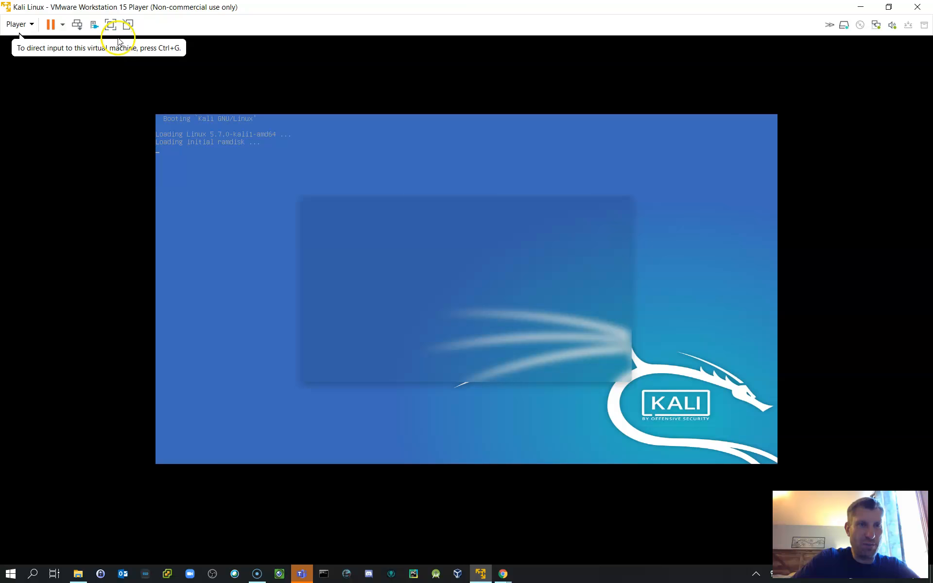
left_click(111, 24)
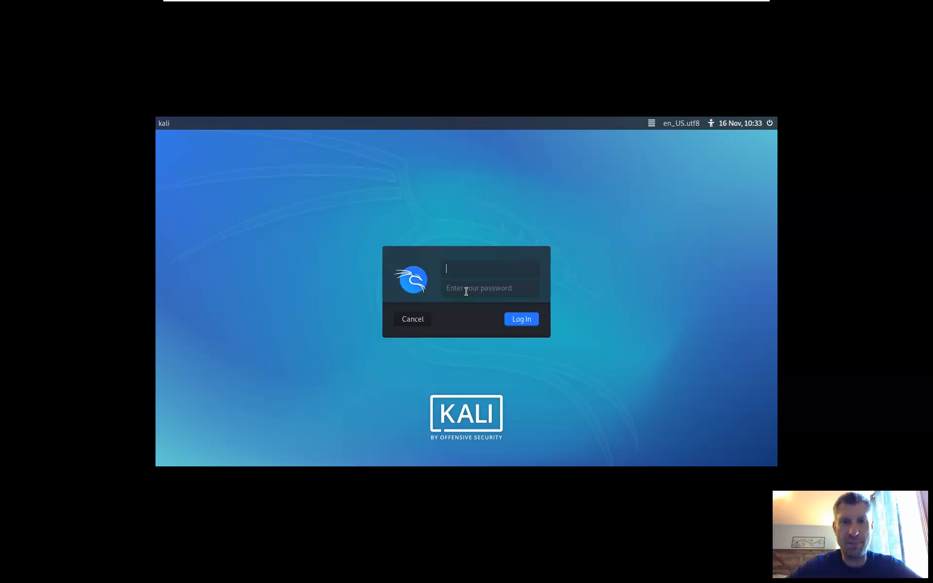
Step: Log in to Kali with the username kali and the account password
type("kali")
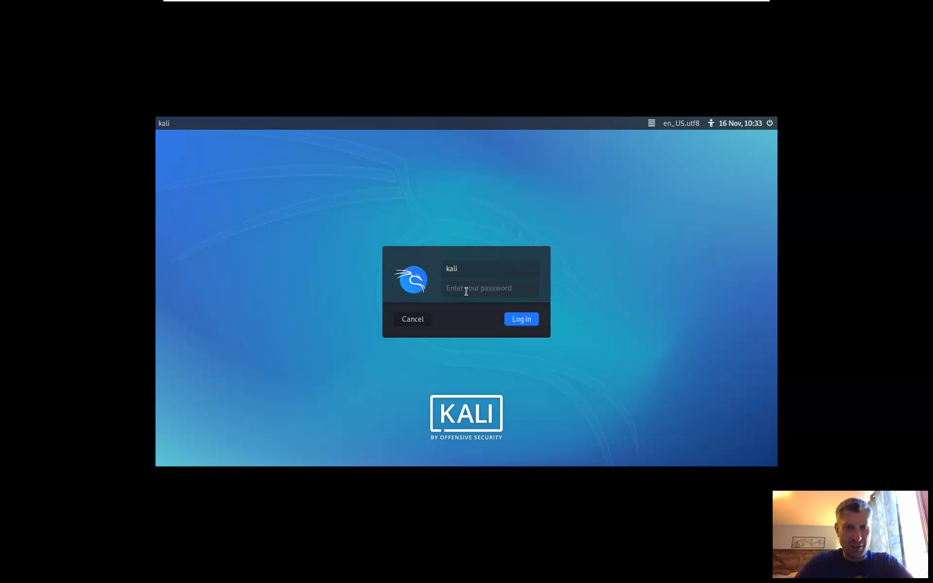
left_click(466, 291)
type("kali")
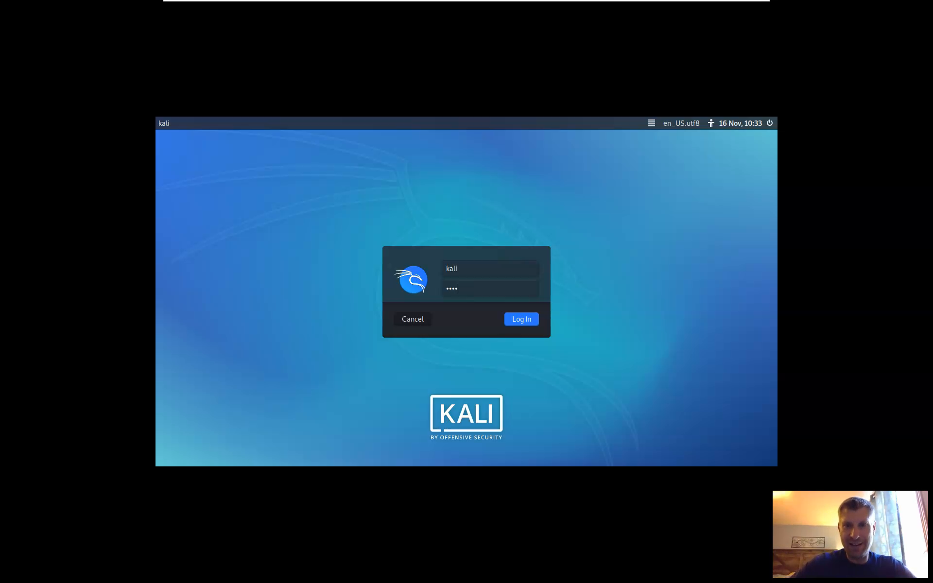
left_click(522, 319)
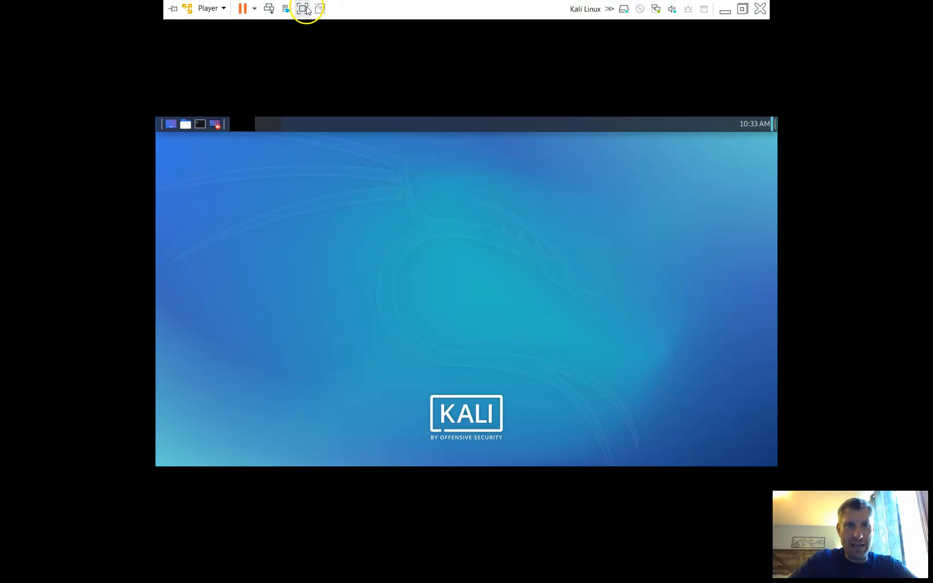
Step: Leave and re-enter full screen to refit the Kali desktop, and minimise the virtual machine to the Windows desktop
left_click(303, 9)
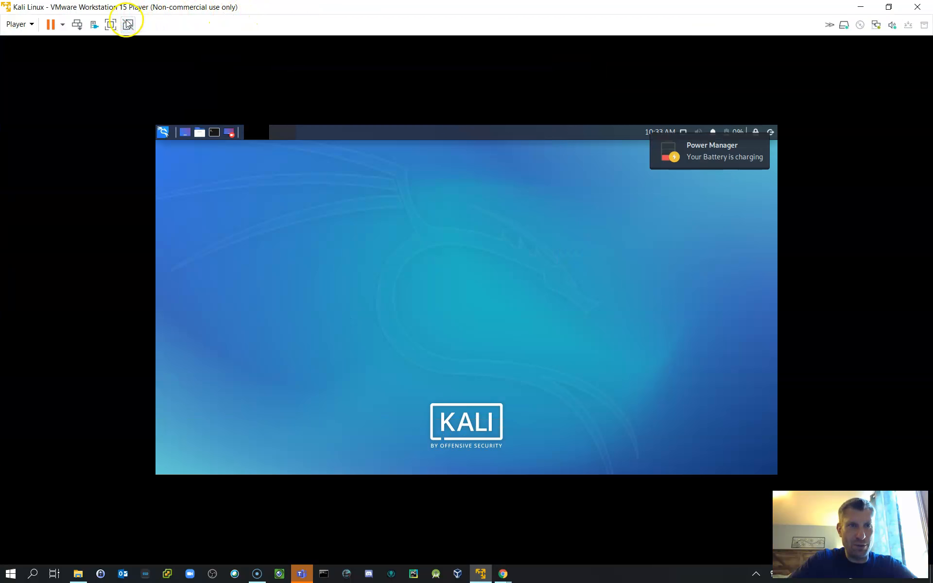
left_click(110, 26)
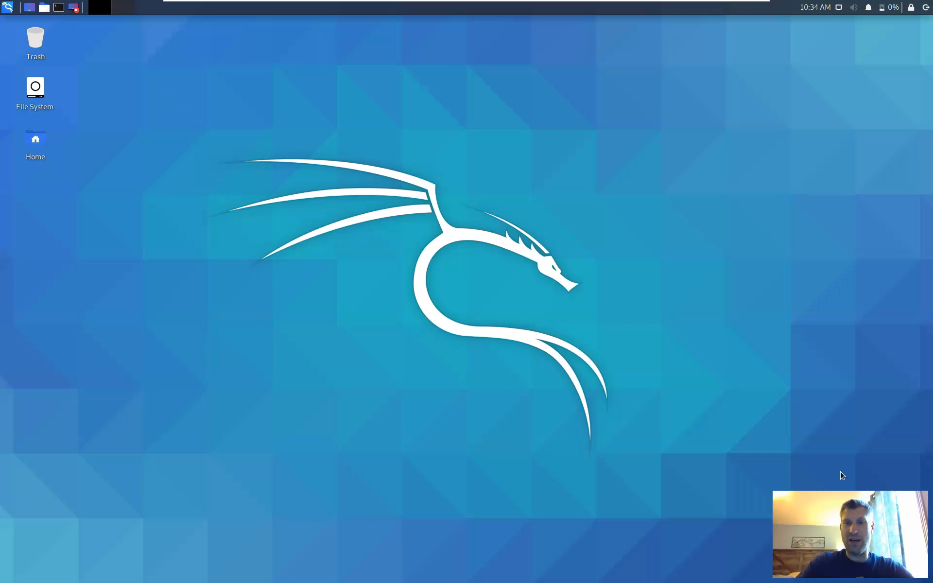
left_click(727, 10)
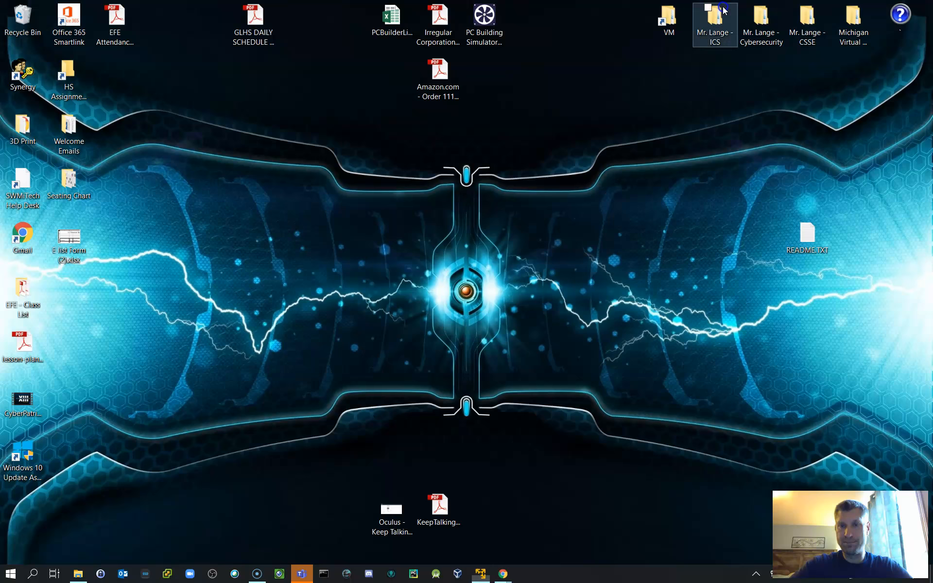